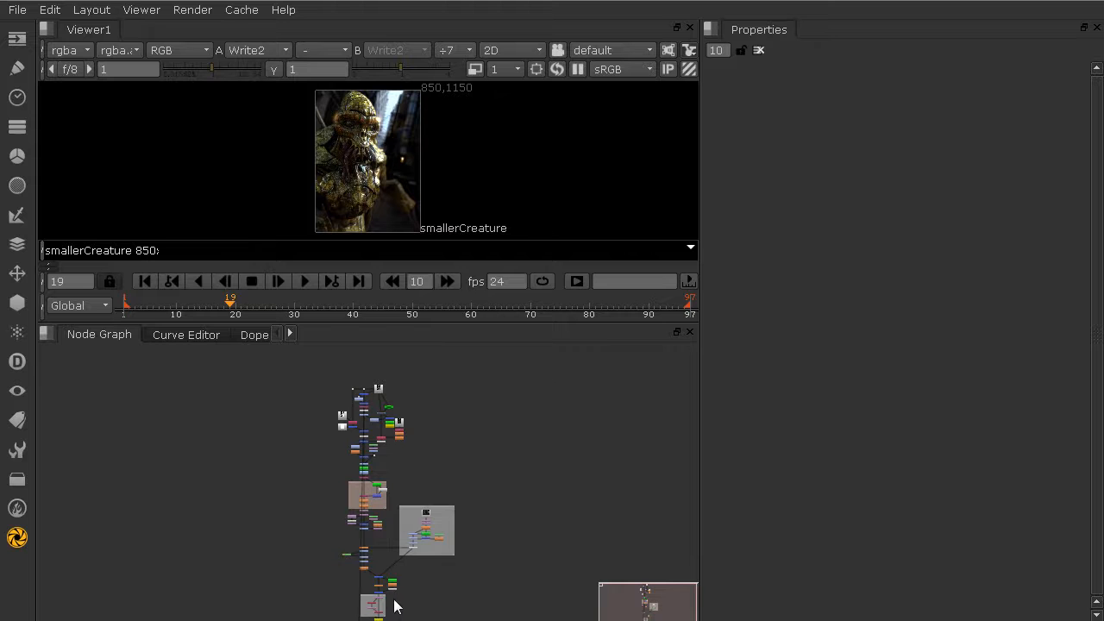
Step: Set the Transform3 node's scale to 1.004
scroll(370, 604, "up", 5)
scroll(354, 579, "up", 1)
double_click(285, 440)
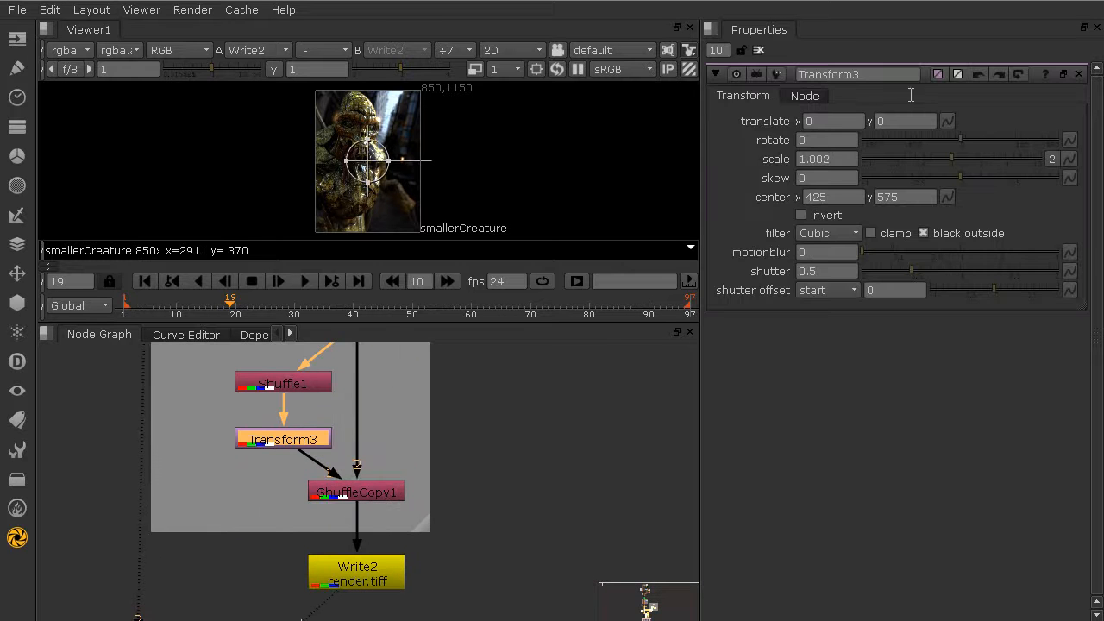
left_click(829, 163)
type("4")
key("Return")
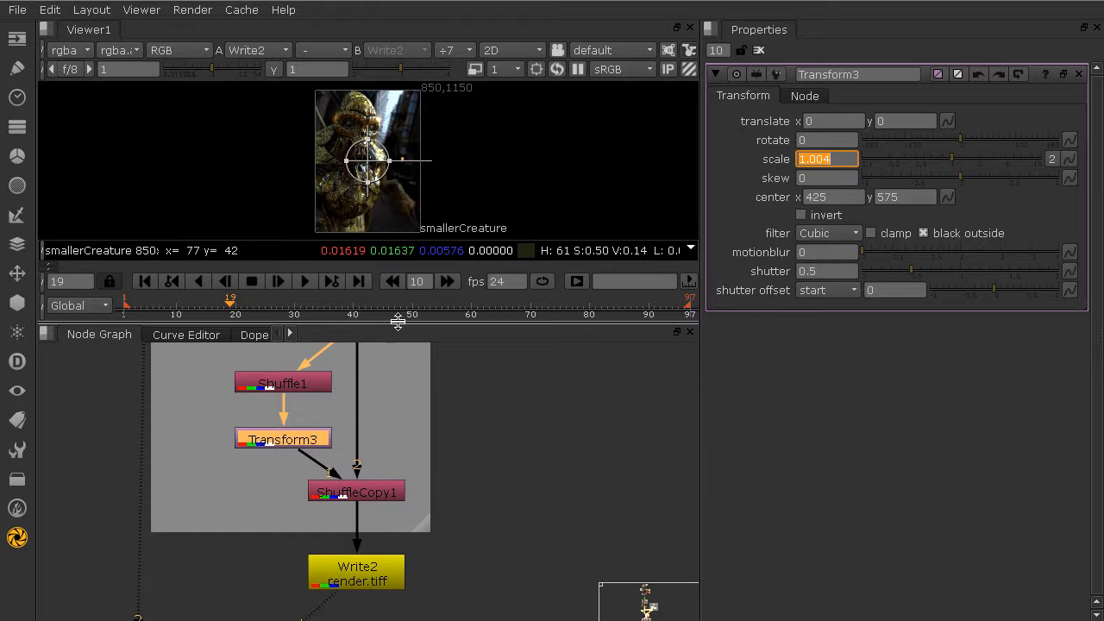
Step: Enlarge the viewer pane, frame the creature's face close up and refresh the image
left_click_drag(387, 324, 390, 439)
scroll(385, 275, "up", 4)
scroll(386, 275, "up", 4)
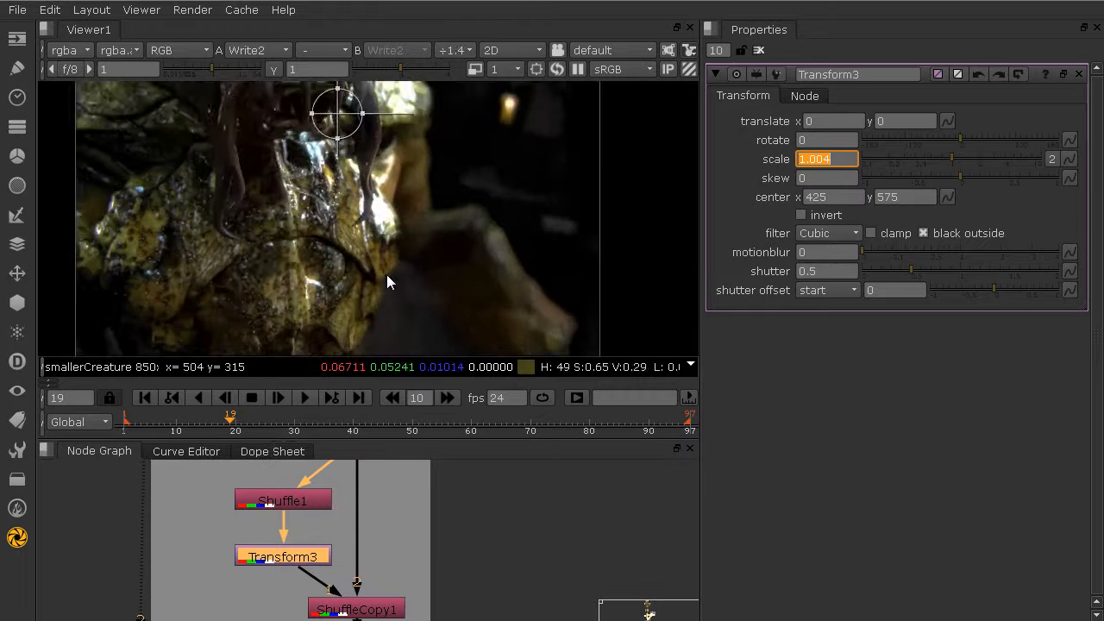
middle_click_drag(344, 172, 362, 329)
left_click(556, 69)
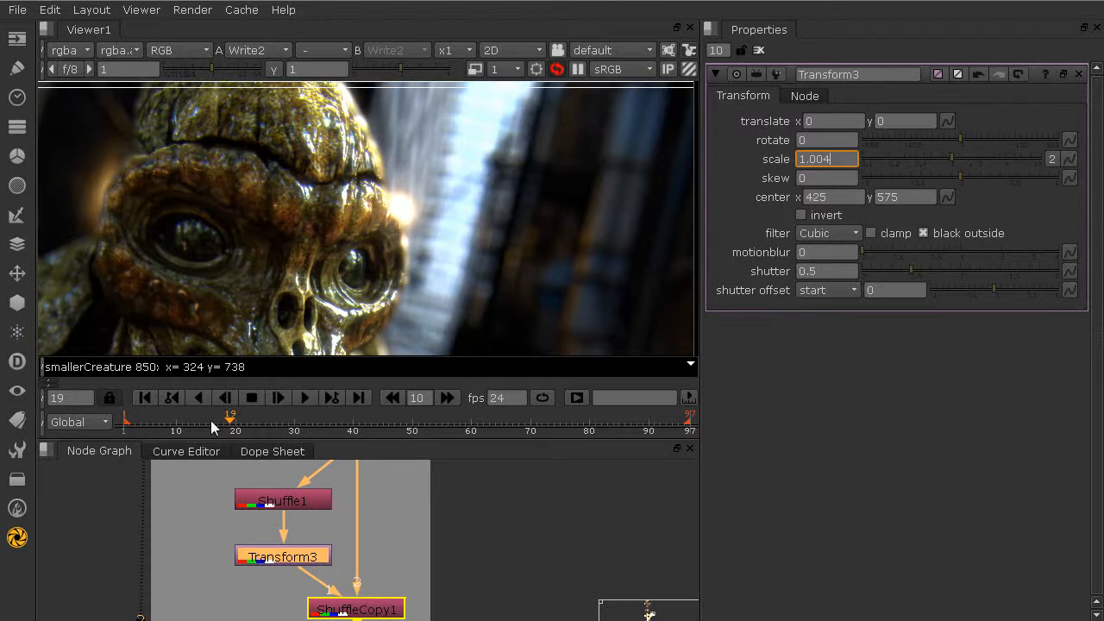
Step: Examine the whole node graph and follow the main creature branch down to ColorCorrect12 and LightWrap1
key("f")
scroll(342, 538, "up", 3)
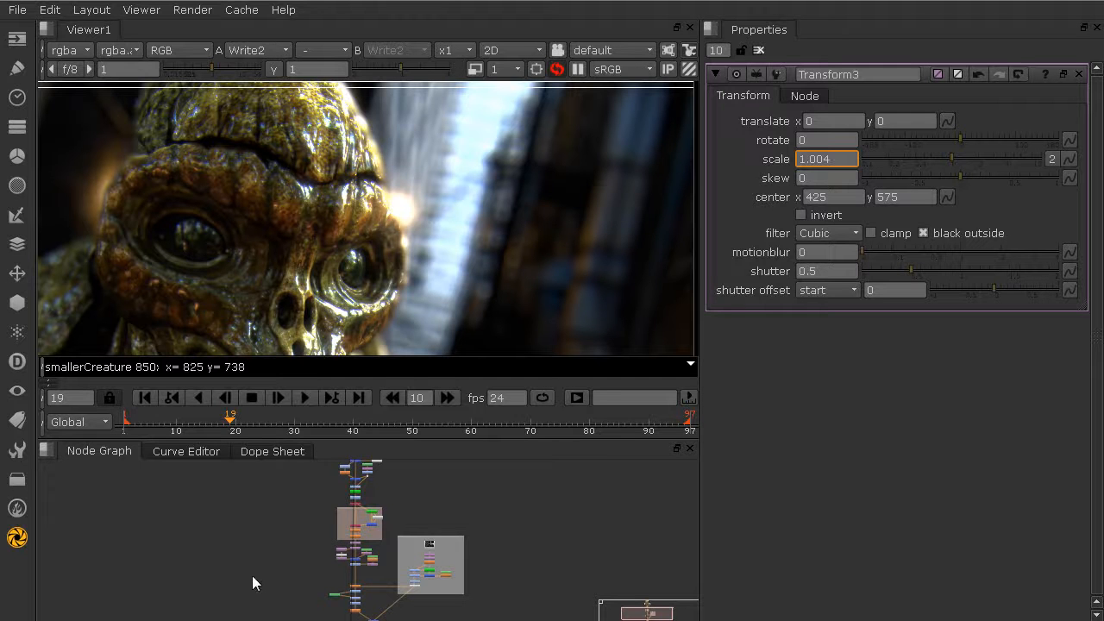
left_click_drag(263, 542, 262, 555)
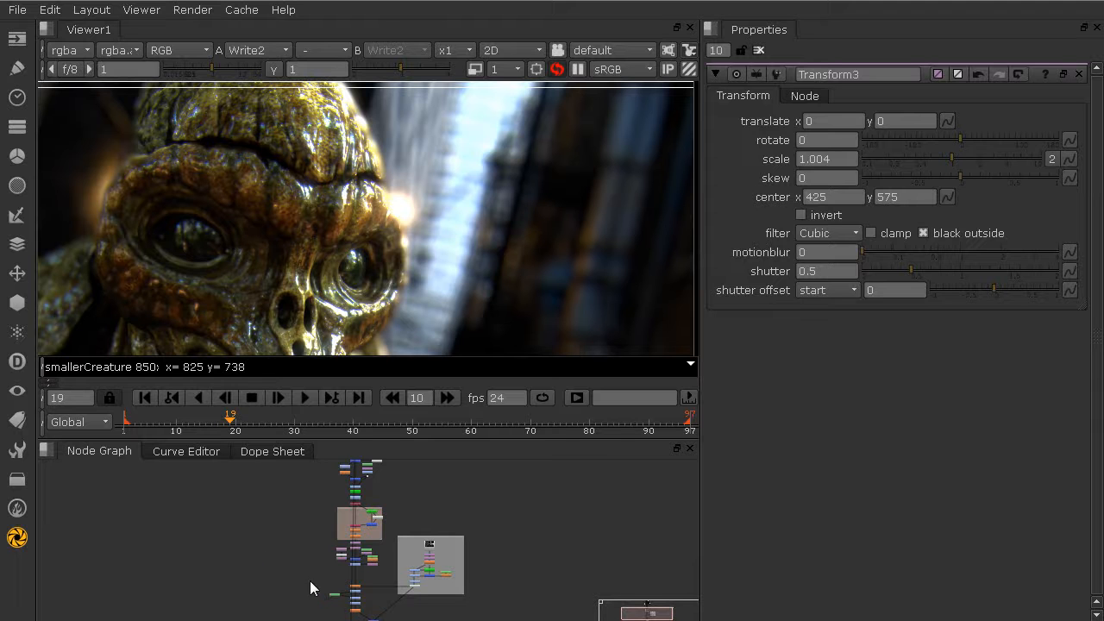
mouse_move(264, 533)
middle_mouse_down()
mouse_move(256, 448)
mouse_move(261, 571)
mouse_move(265, 527)
middle_mouse_up()
scroll(351, 579, "up", 5)
middle_click_drag(335, 526, 311, 577)
scroll(312, 577, "up", 4)
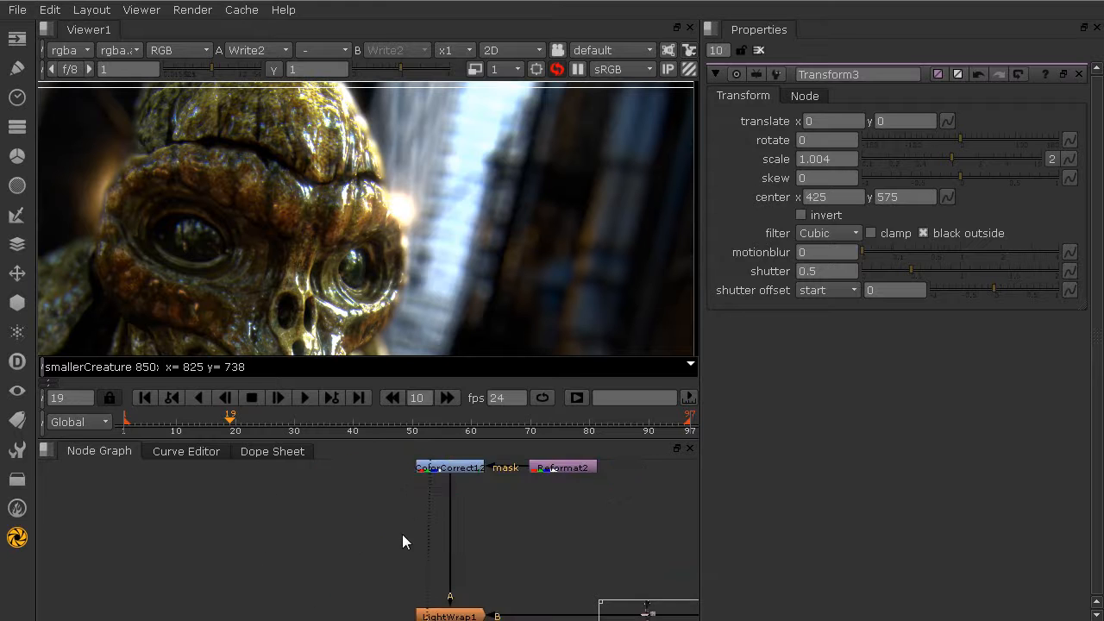
middle_click_drag(457, 469, 378, 541)
Step: Insert a Write node into the main branch between ColorCorrect12 and LightWrap1
left_click(378, 540)
middle_click_drag(304, 580, 308, 511)
left_click(379, 539)
middle_click_drag(241, 553, 238, 588)
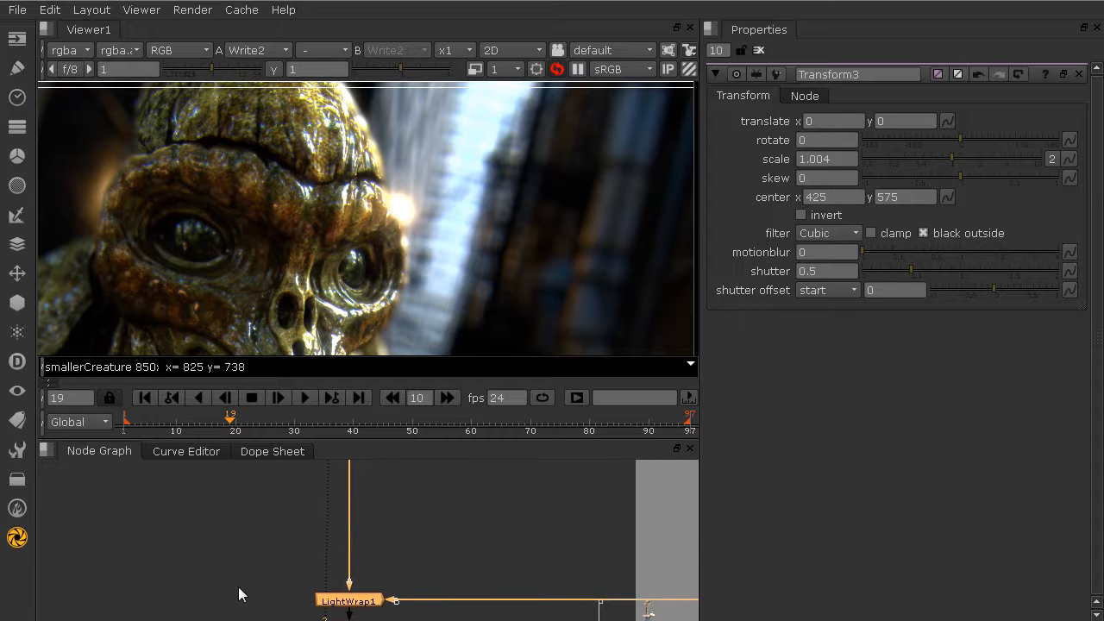
scroll(247, 549, "down", 3)
middle_click_drag(245, 545, 237, 572)
scroll(253, 565, "up", 3)
left_click_drag(375, 548, 352, 555)
key("w")
mouse_move(338, 576)
middle_mouse_down()
mouse_move(340, 503)
mouse_move(337, 587)
middle_mouse_up()
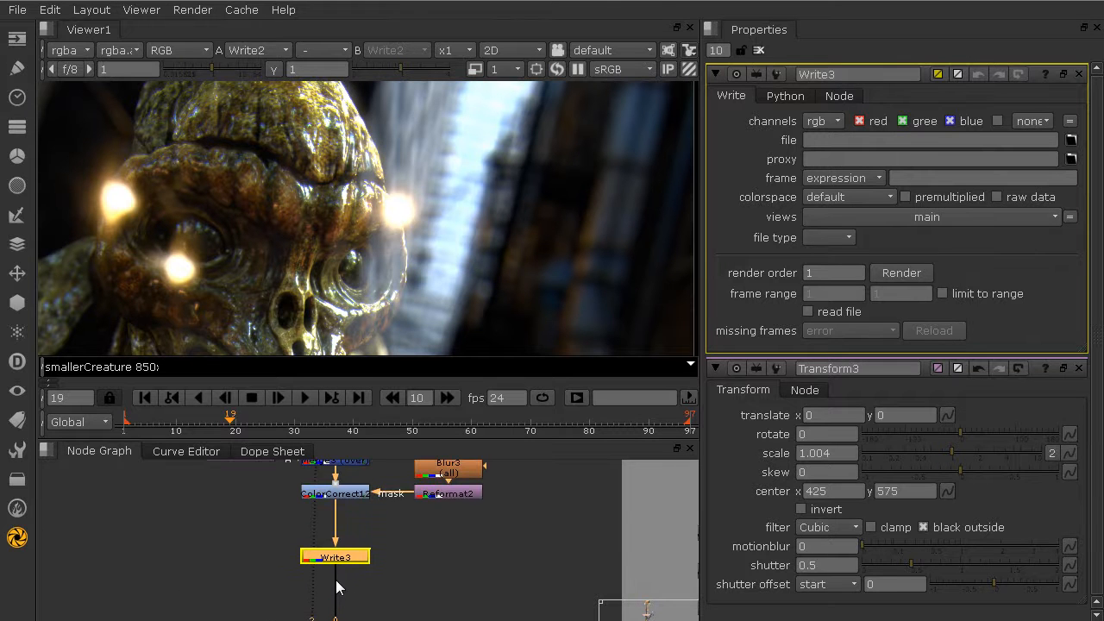
left_click_drag(336, 558, 336, 568)
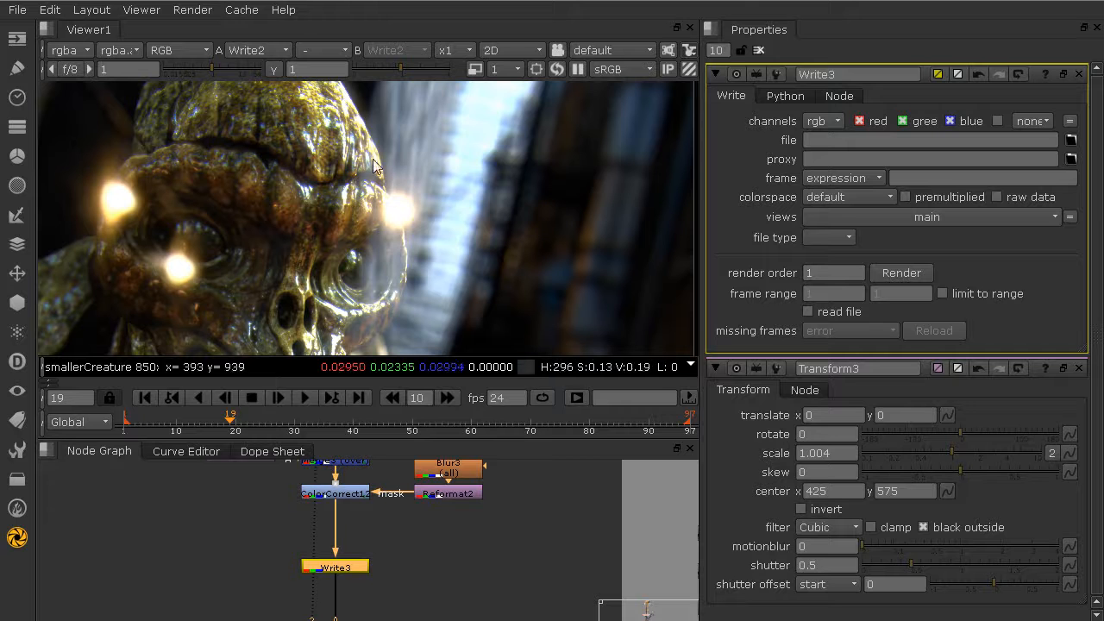
Step: Check the creature's head in the viewer and set the Write3 node's channels to all
scroll(263, 218, "down", 3)
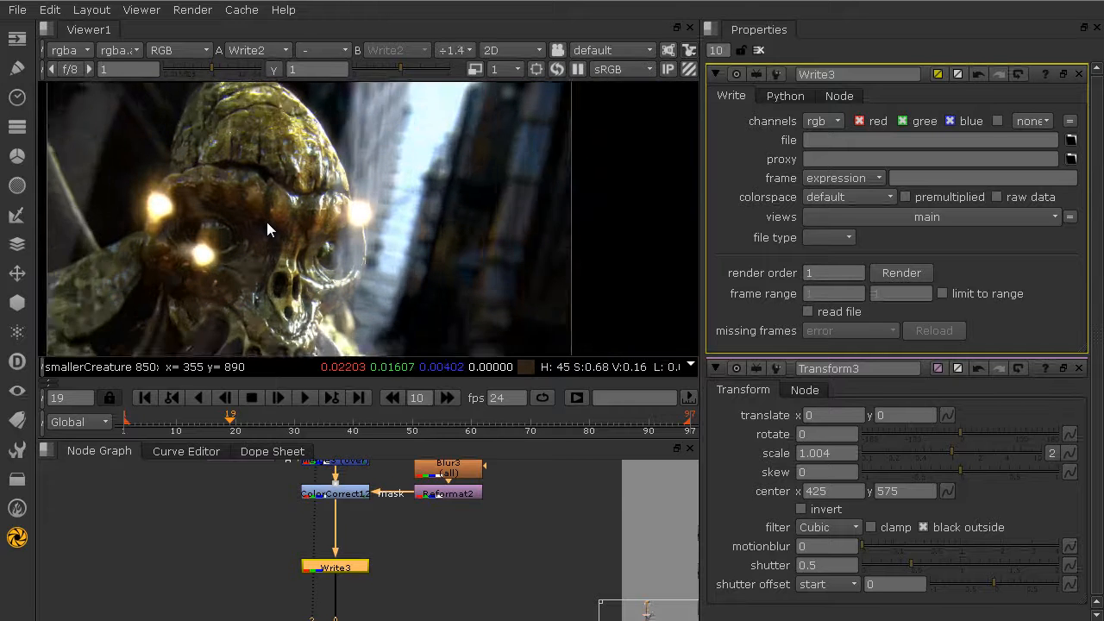
scroll(266, 222, "up", 4)
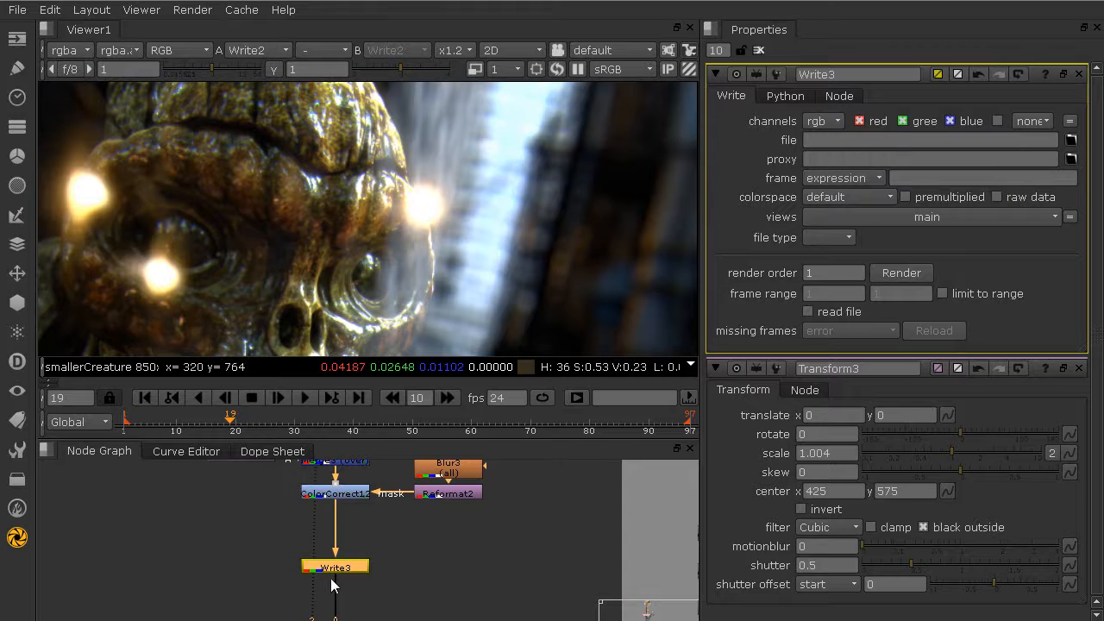
scroll(313, 594, "up", 4)
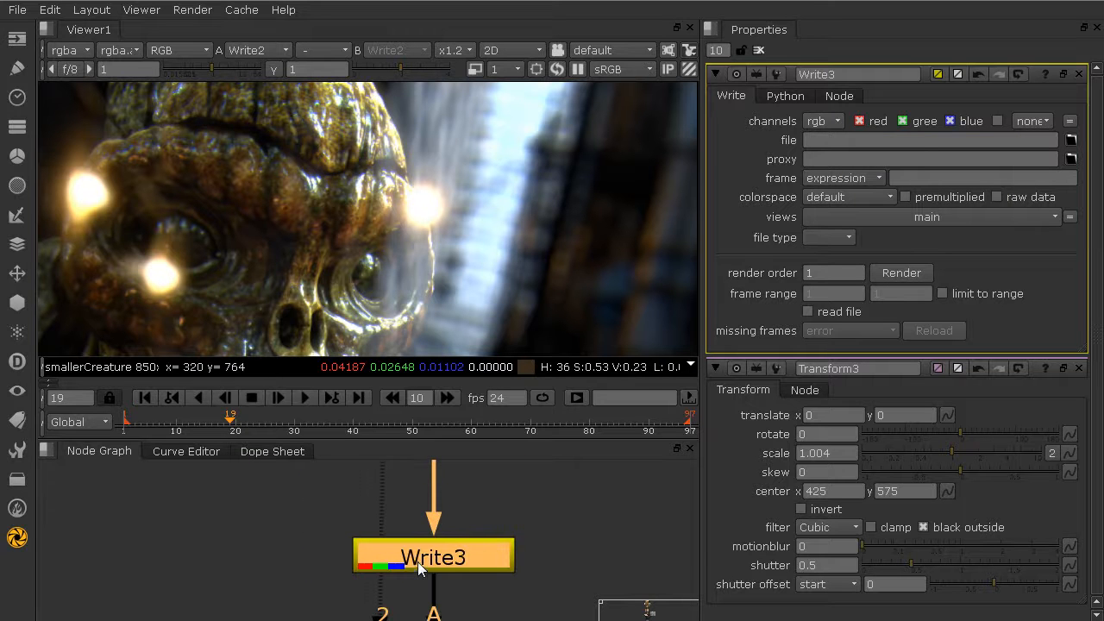
left_click(820, 122)
left_click(827, 141)
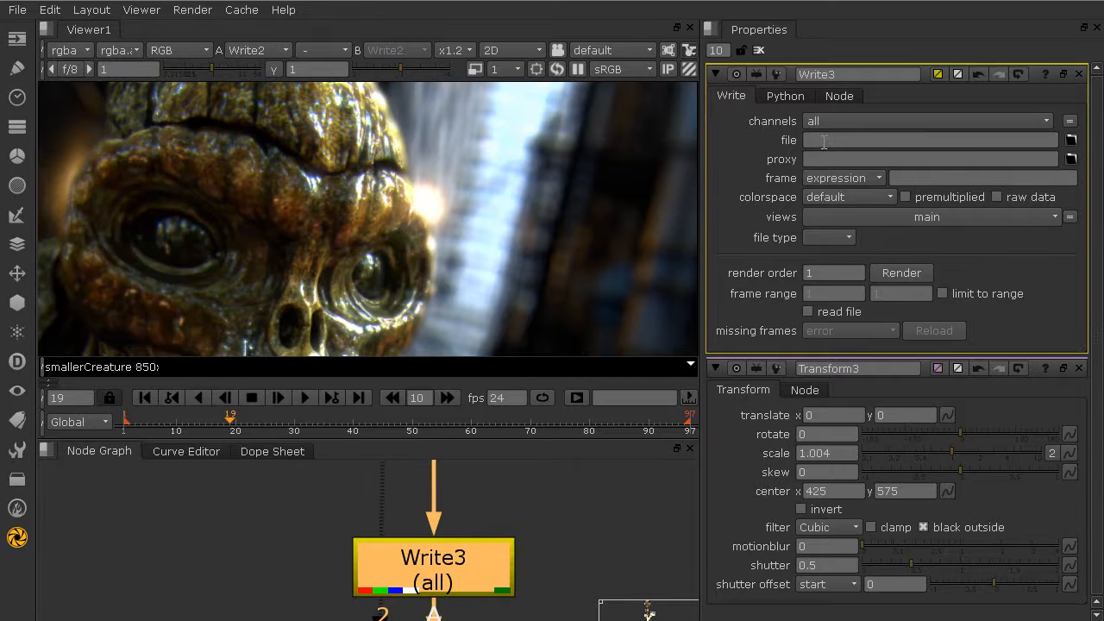
Step: Browse for the Write3 output file from c:/project_files/ into footage/prerender and pick foreground.001.exr as the name template
scroll(203, 196, "down", 2)
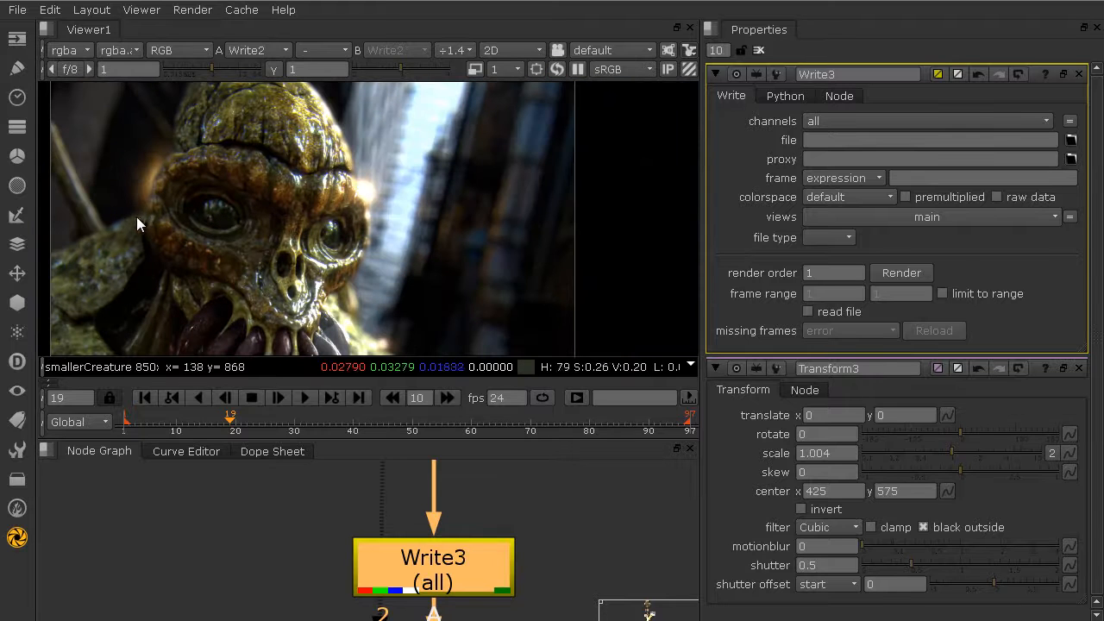
left_click(828, 141)
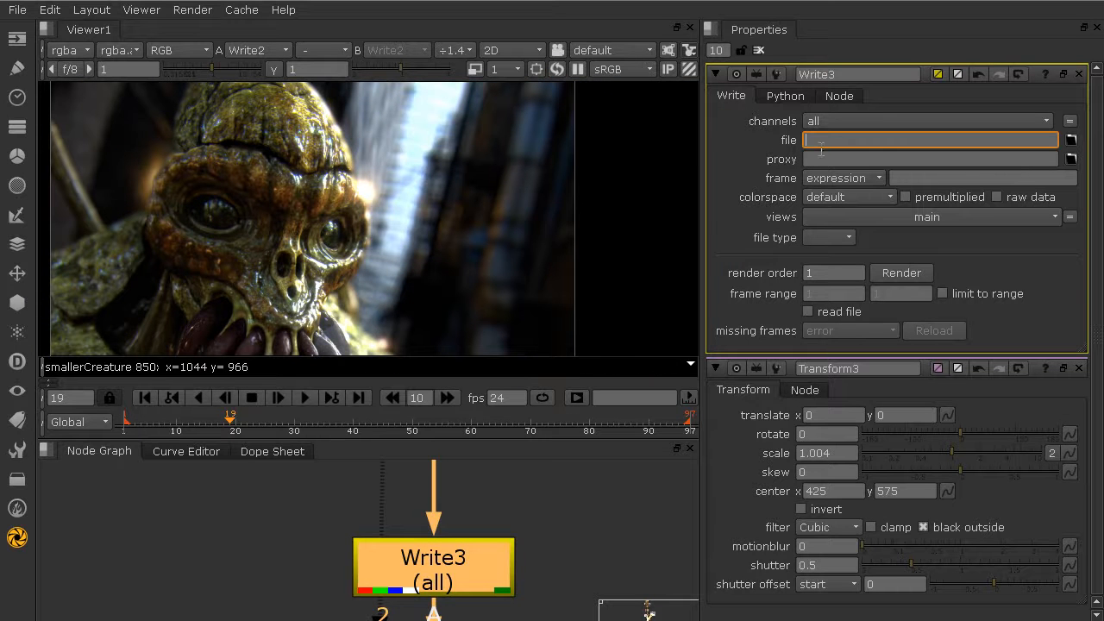
type("c:/project_files")
left_click(1070, 138)
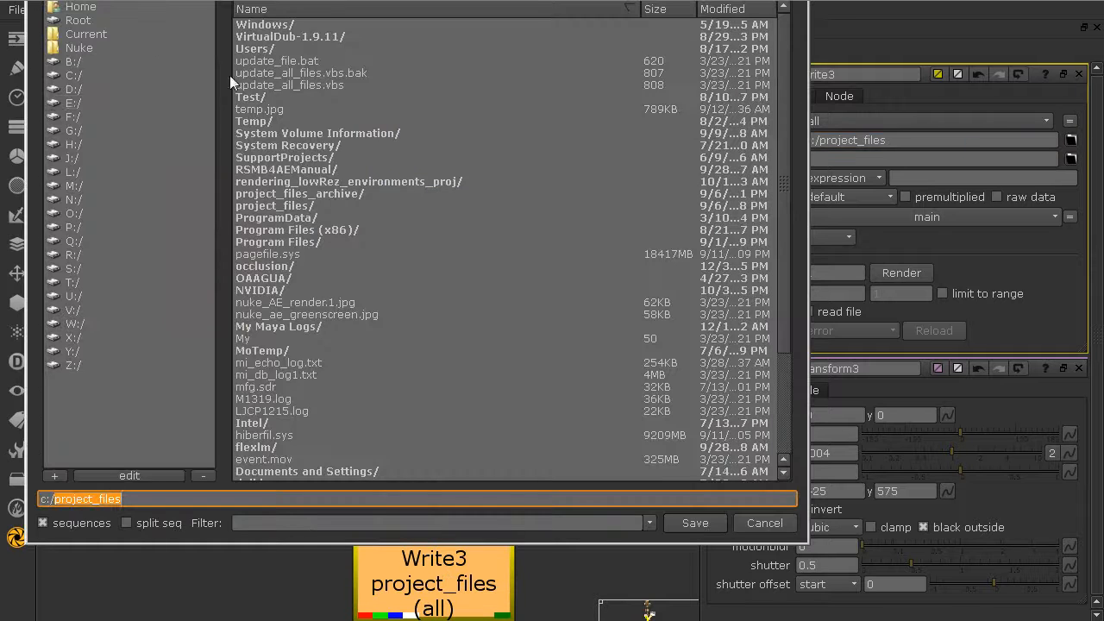
left_click(175, 496)
type("/")
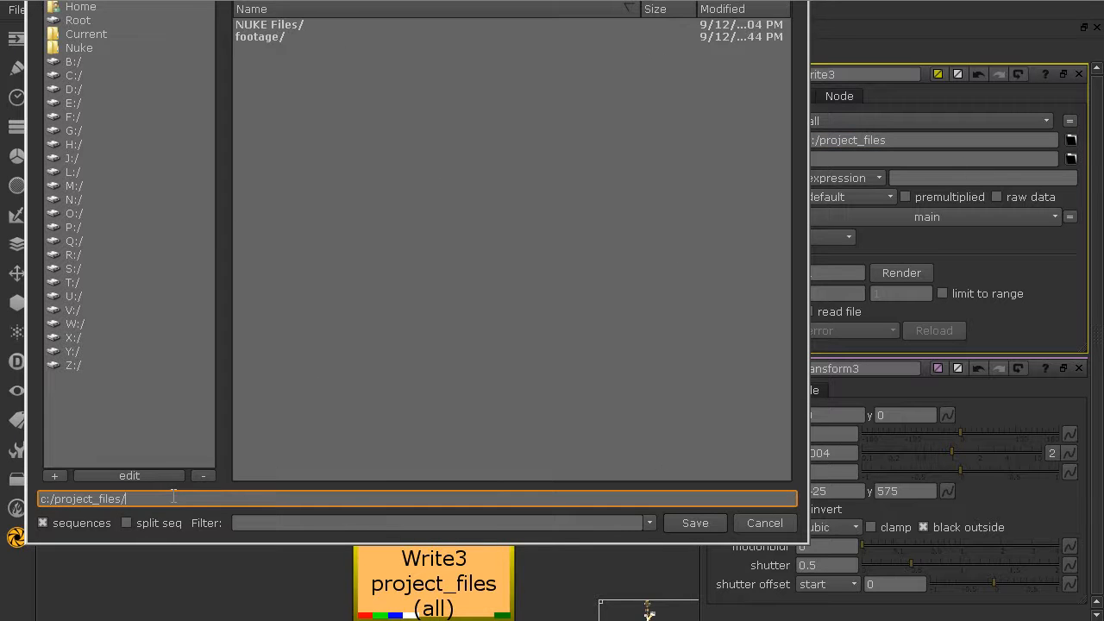
double_click(259, 39)
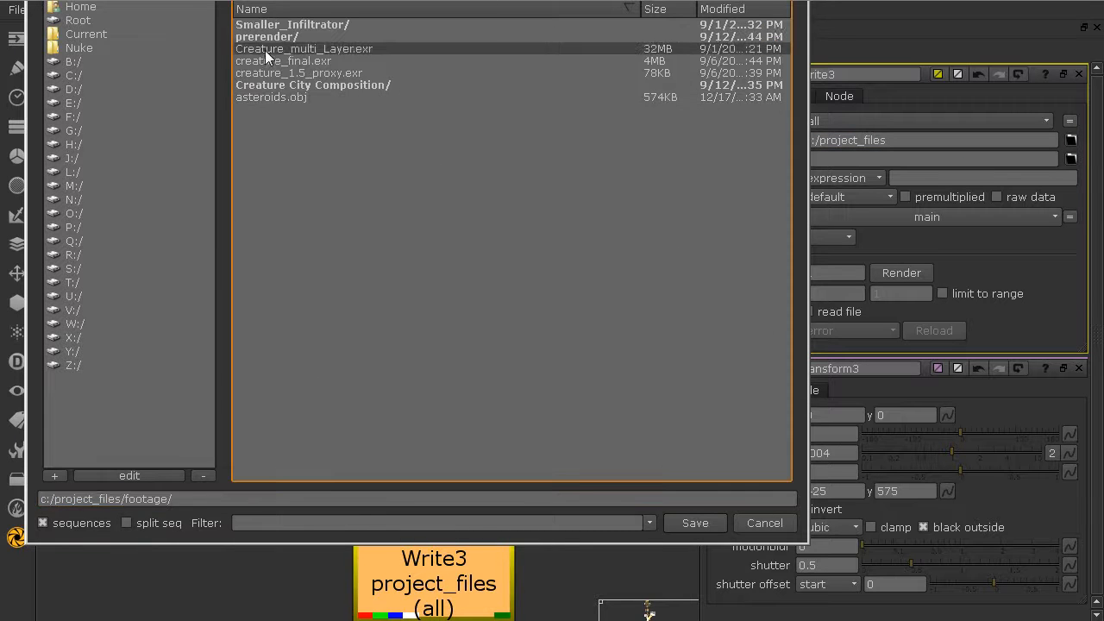
double_click(264, 51)
left_click(345, 25)
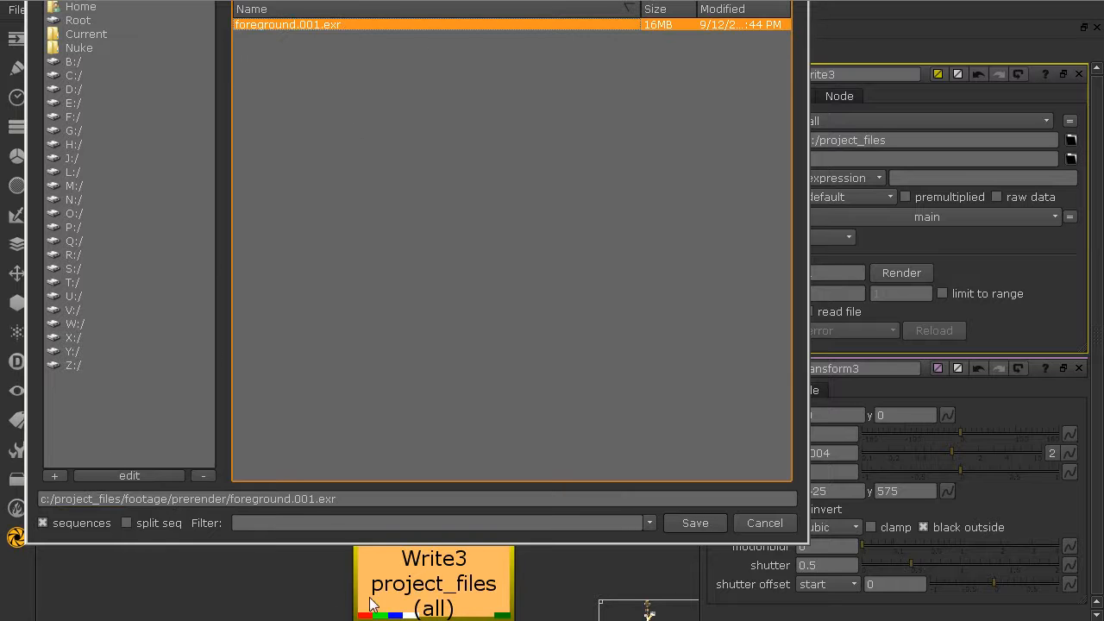
Step: Change the output file name to prerender_FG.001.exr and save the path to the Write3 node
left_click_drag(231, 498, 291, 499)
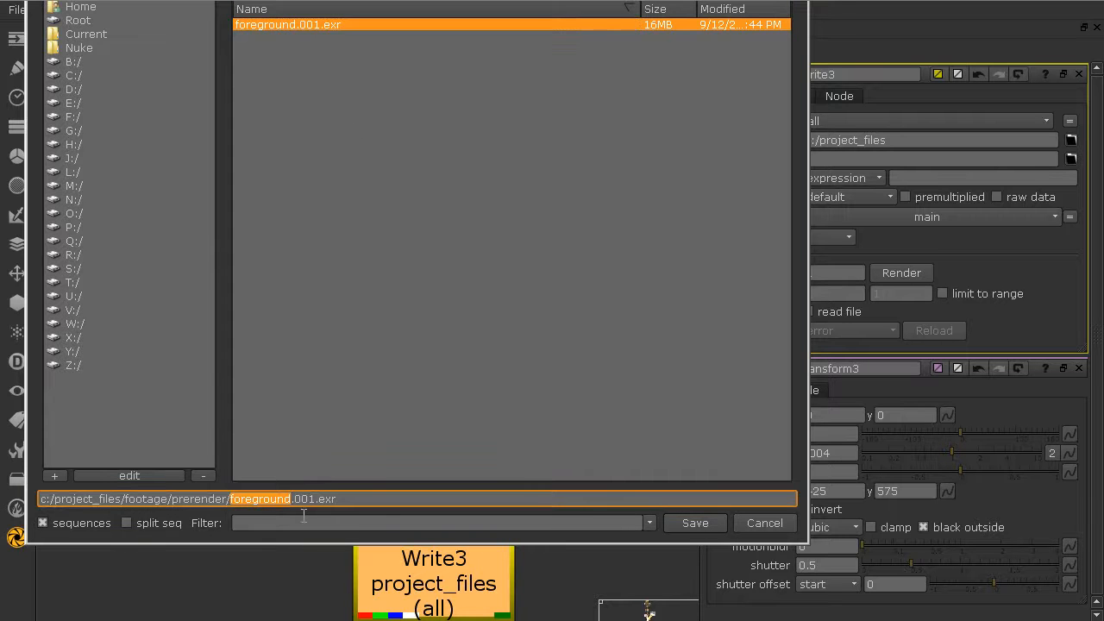
type("prerender_")
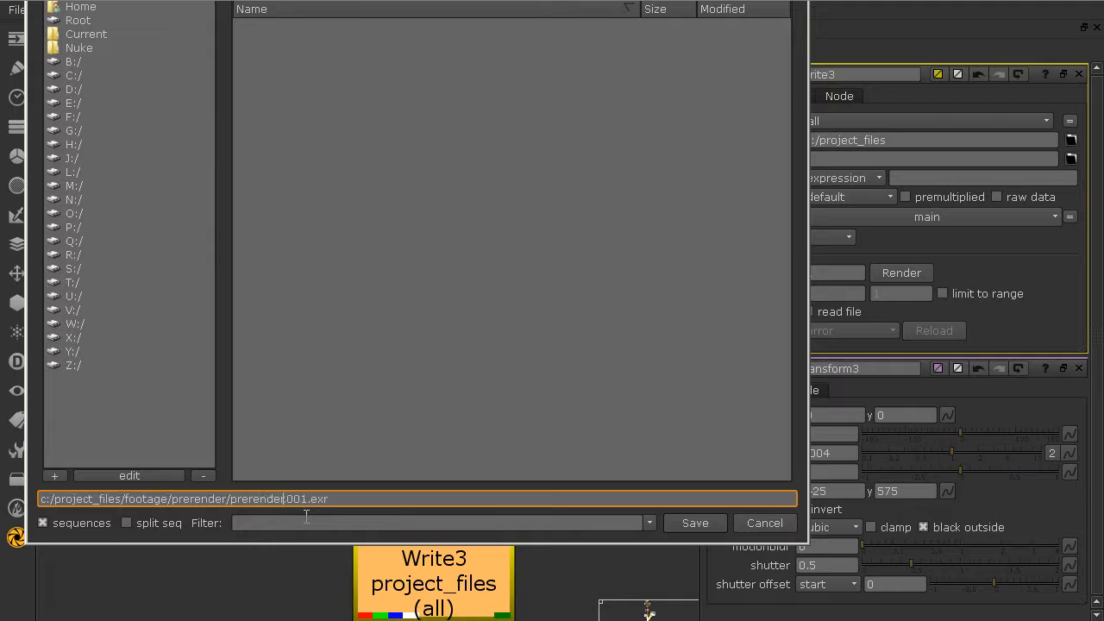
type("FG")
key("Return")
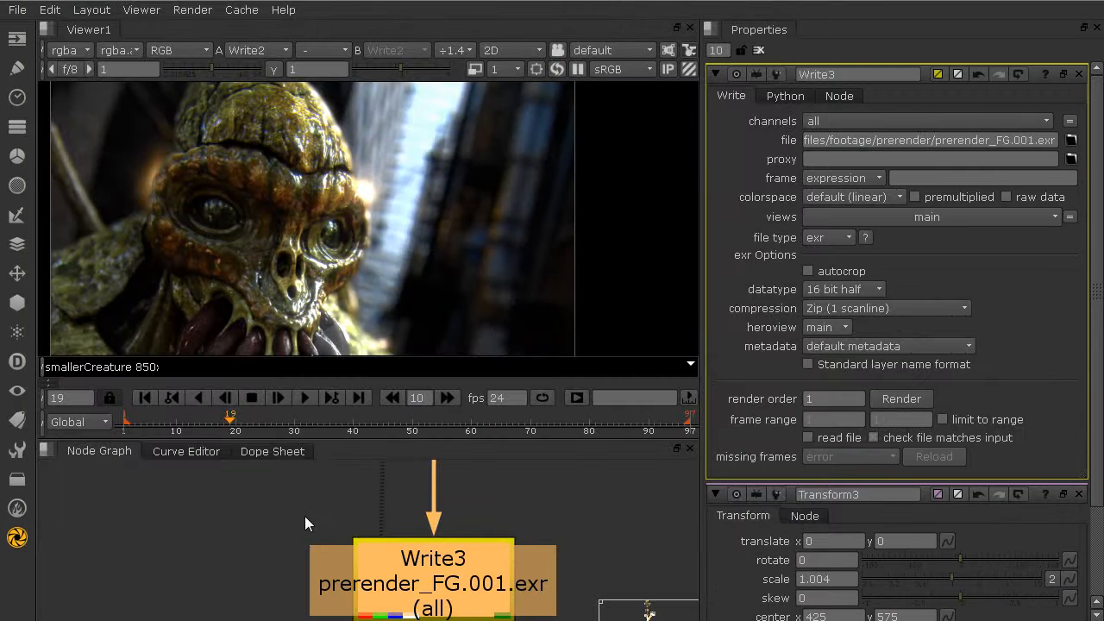
Step: Set the Write3 node's EXR datatype to 32 bit float
middle_click_drag(447, 554, 428, 503)
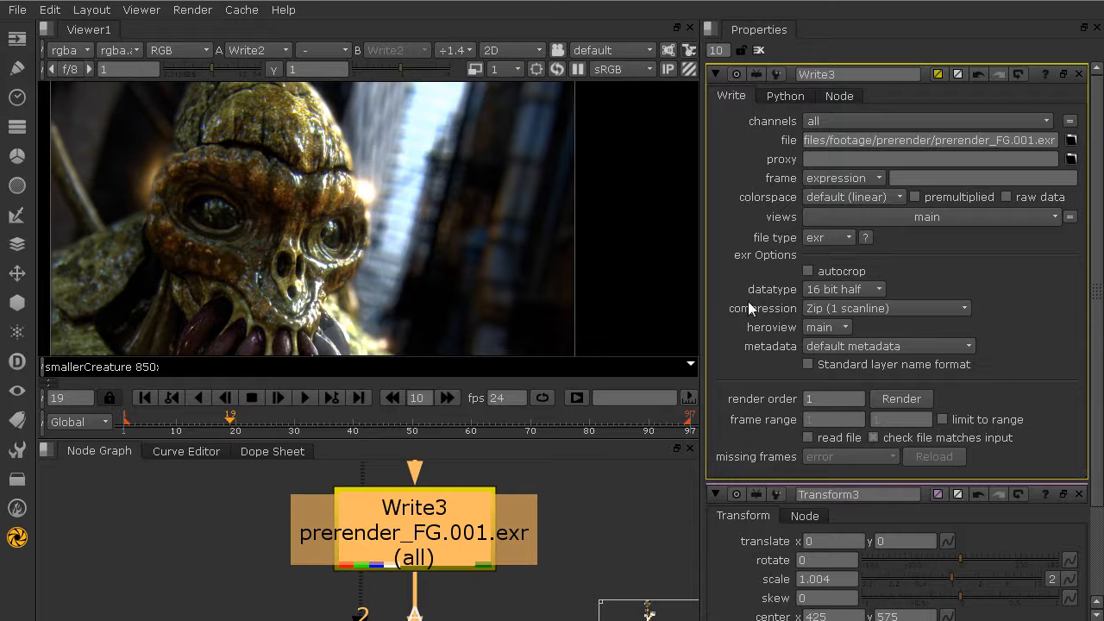
left_click(850, 290)
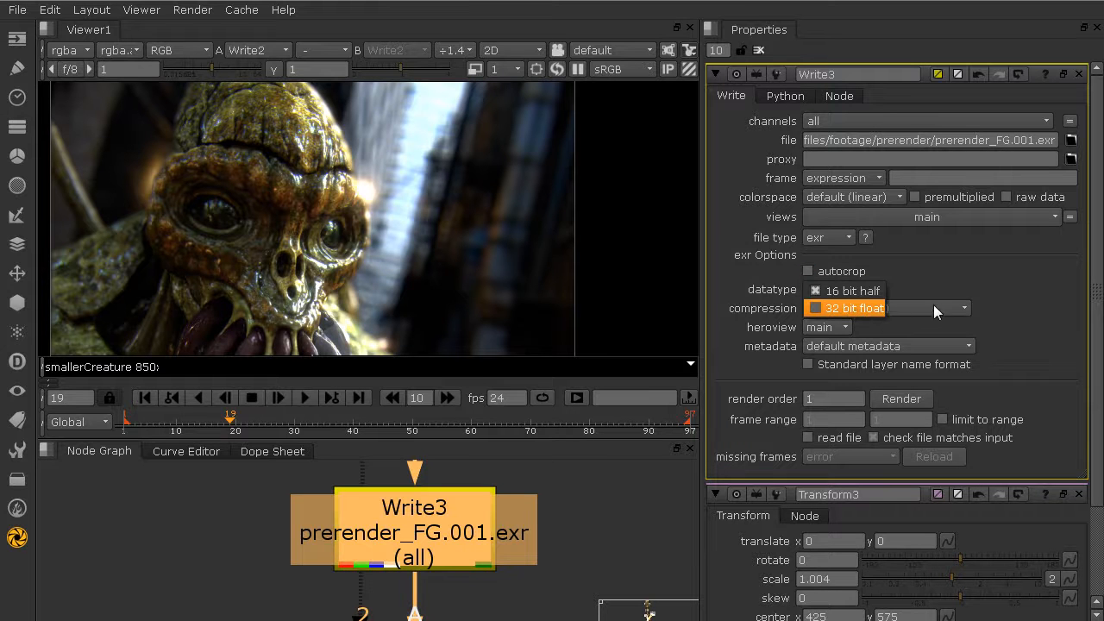
left_click(859, 308)
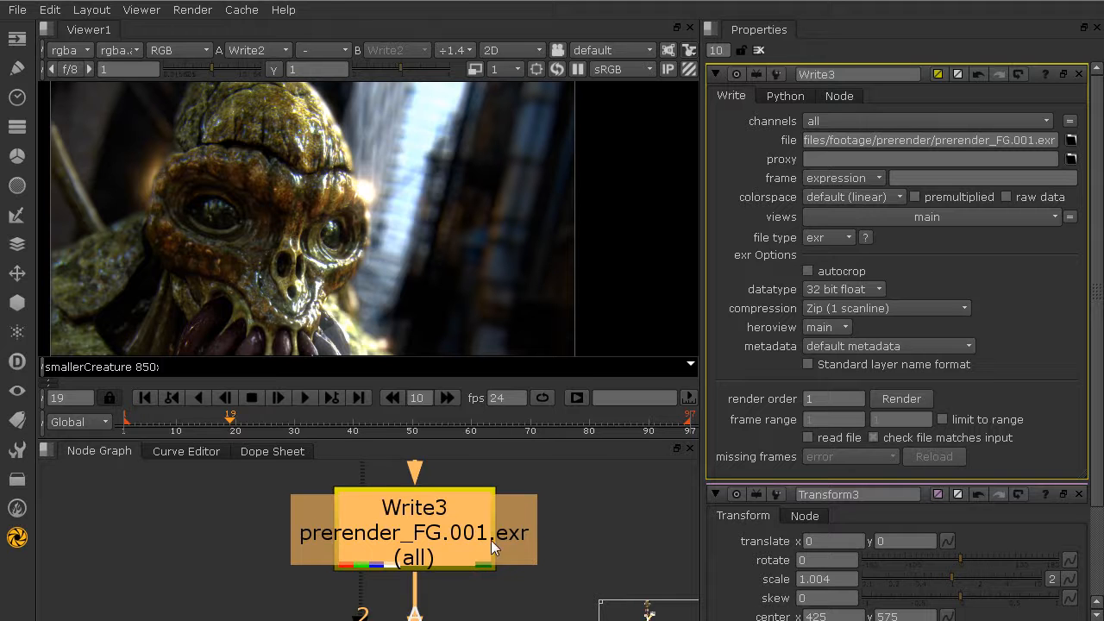
Step: Render the Write3 node using the input frame range 1-1
key("F7")
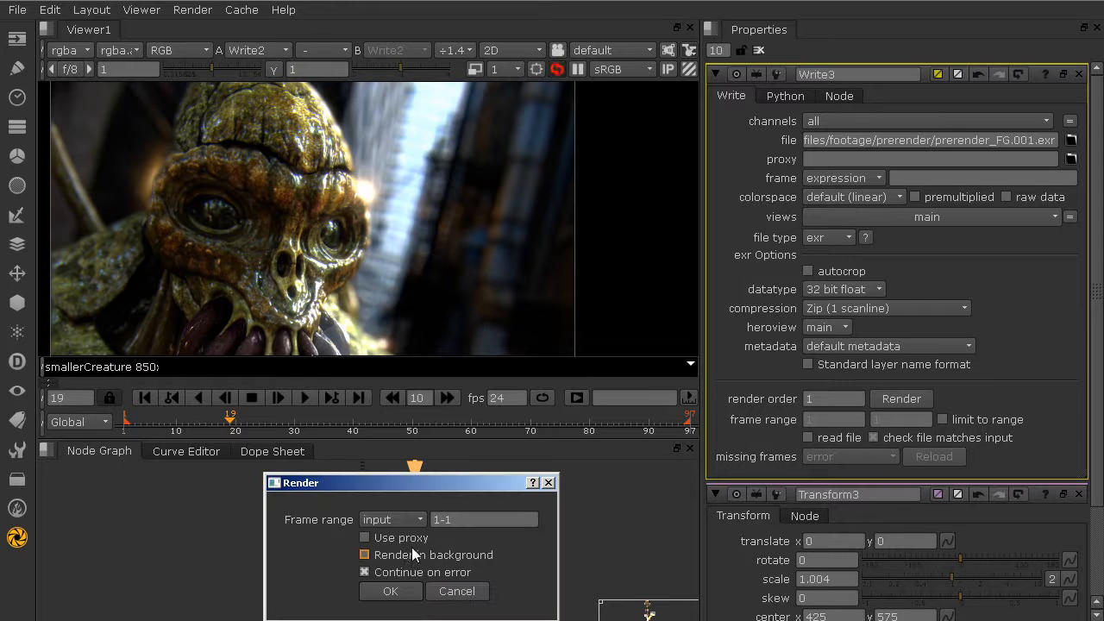
left_click(387, 593)
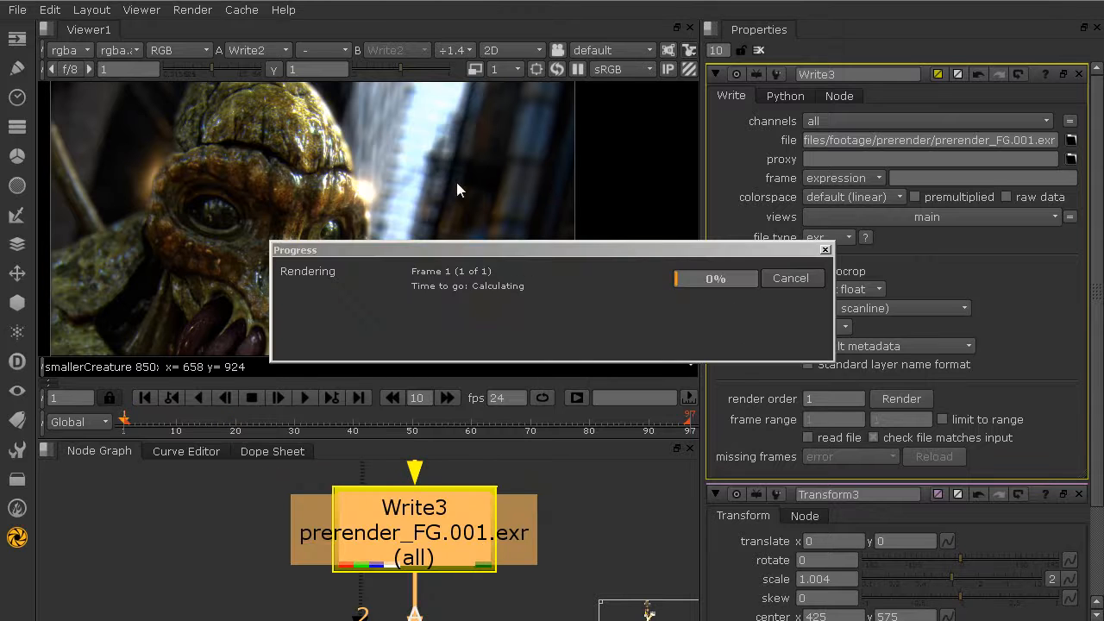
left_click_drag(456, 245, 494, 277)
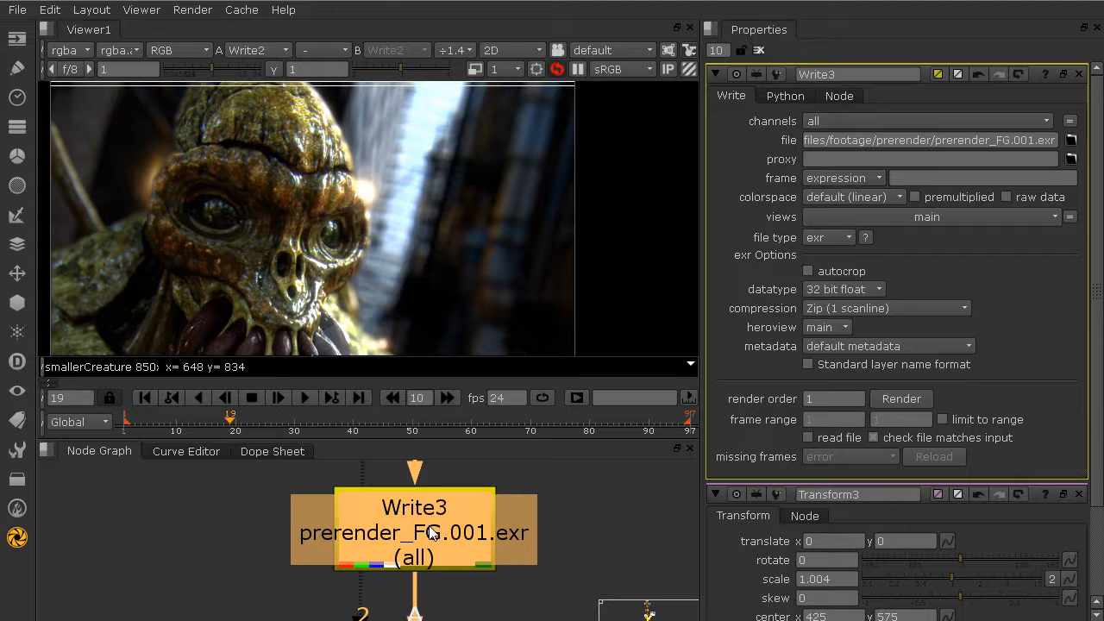
Step: Add a Read node beside Write3 that loads prerender_FG.001.exr from the footage/prerender folder
left_click(527, 537)
middle_click_drag(535, 523, 351, 531)
scroll(384, 534, "down", 2)
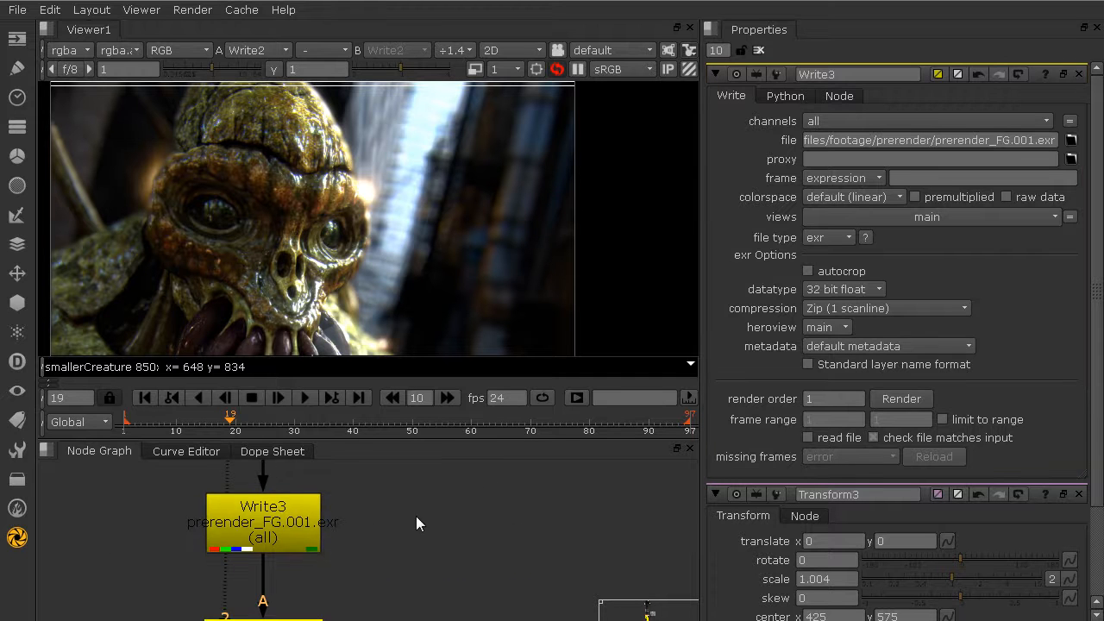
key("r")
double_click(351, 298)
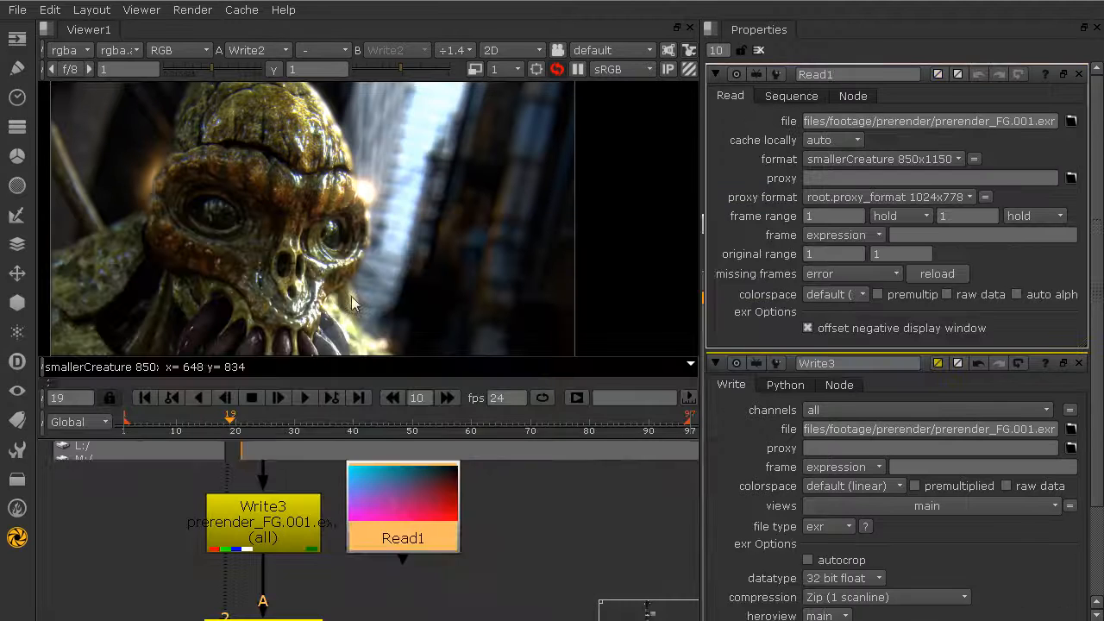
middle_click_drag(384, 533, 411, 522)
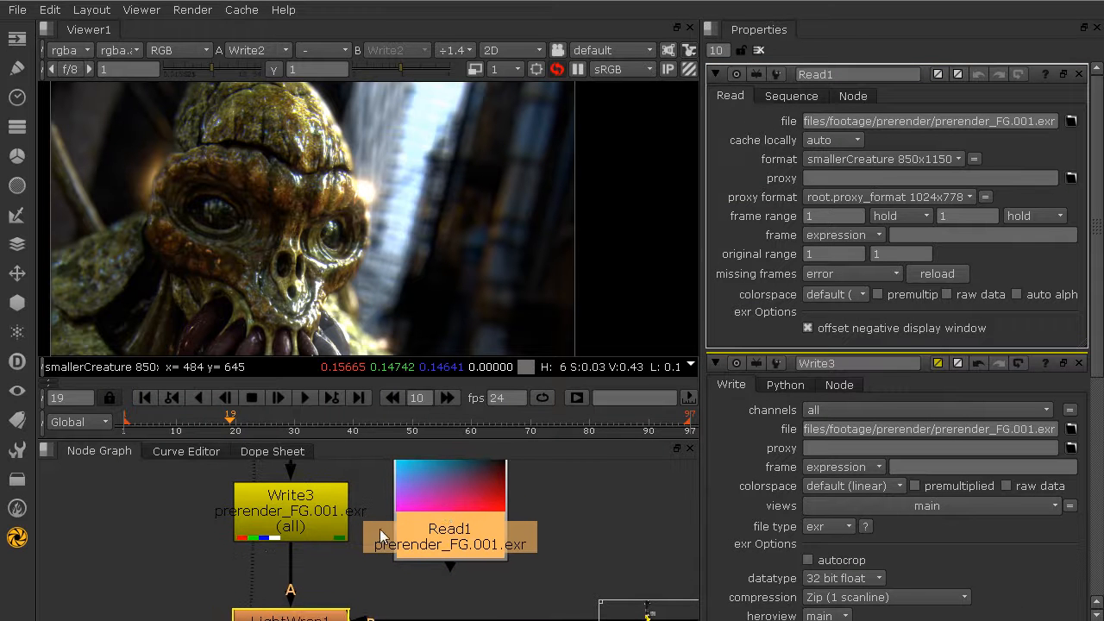
Step: Reconnect LightWrap1's A input from Write3 to the Read1 node
left_click_drag(290, 562, 436, 529)
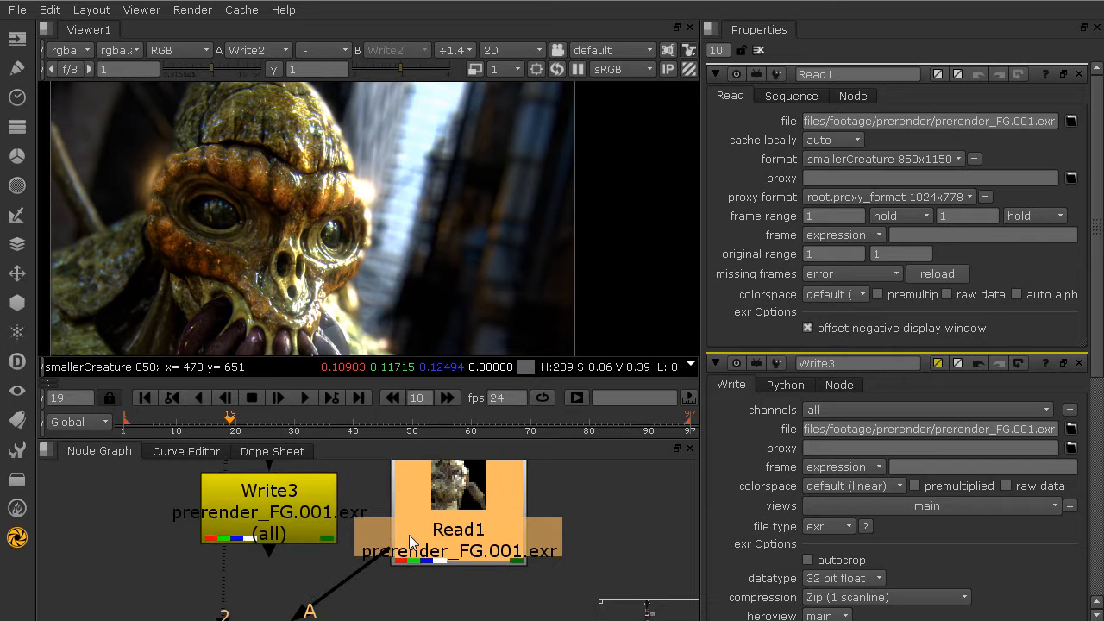
scroll(408, 532, "down", 2)
scroll(403, 522, "up", 3)
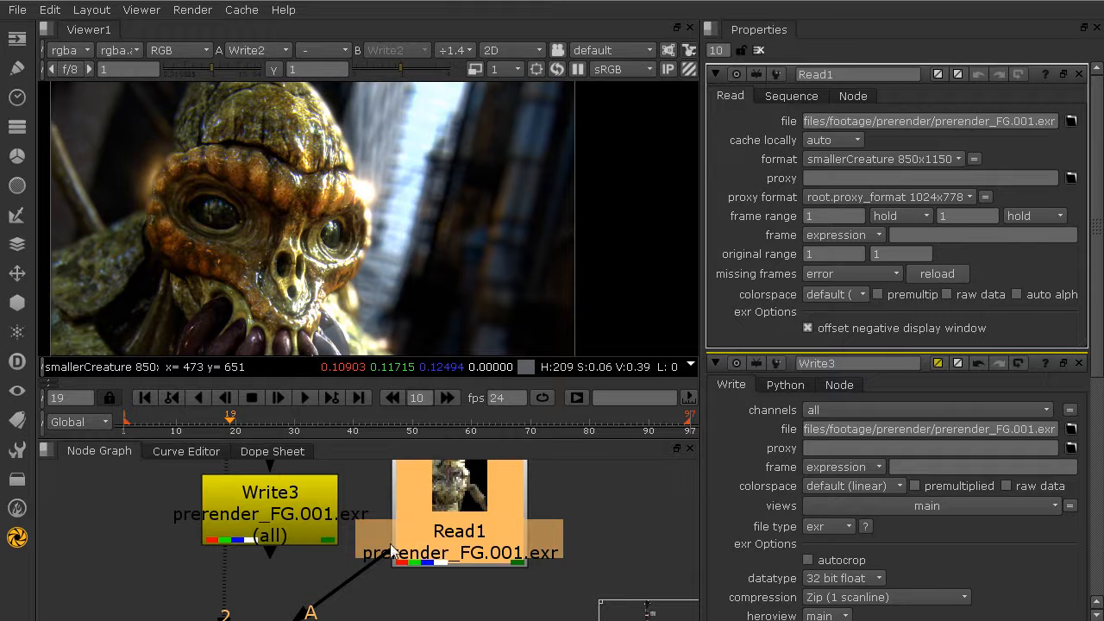
scroll(366, 546, "down", 3)
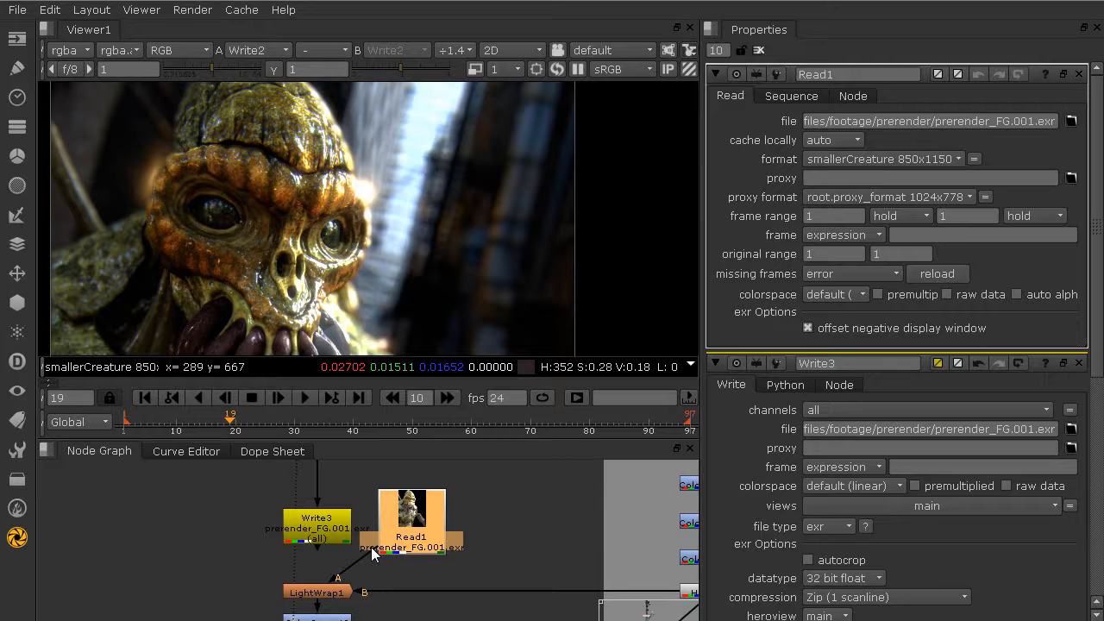
Step: Reconnect LightWrap1's A input to Write3 and turn on Write3's read file option
left_click_drag(371, 548, 320, 537)
double_click(320, 536)
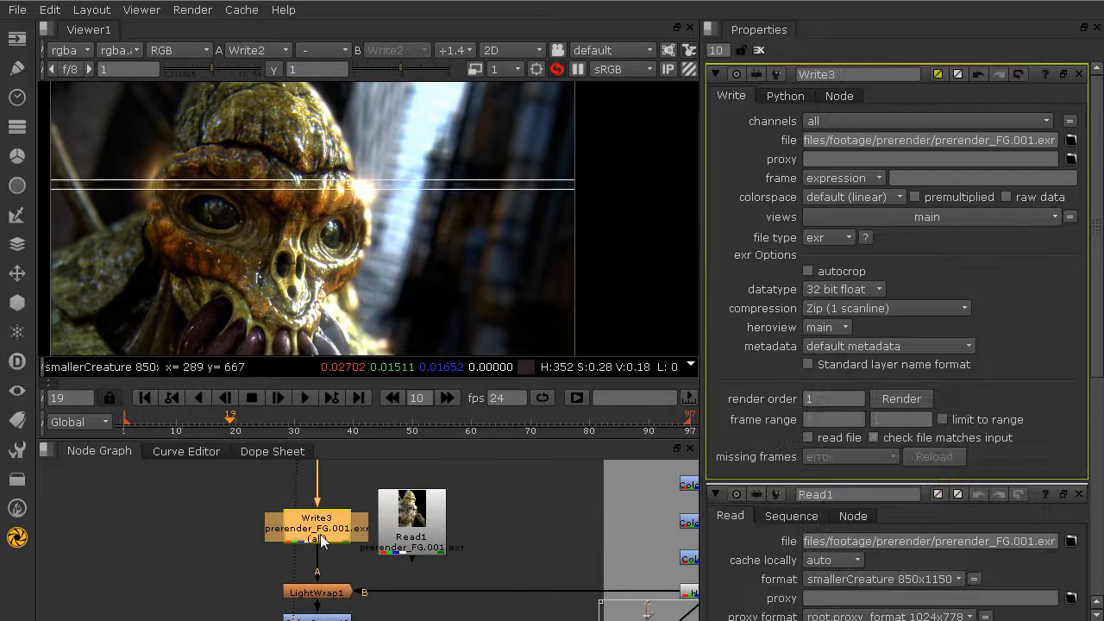
scroll(320, 540, "up", 1)
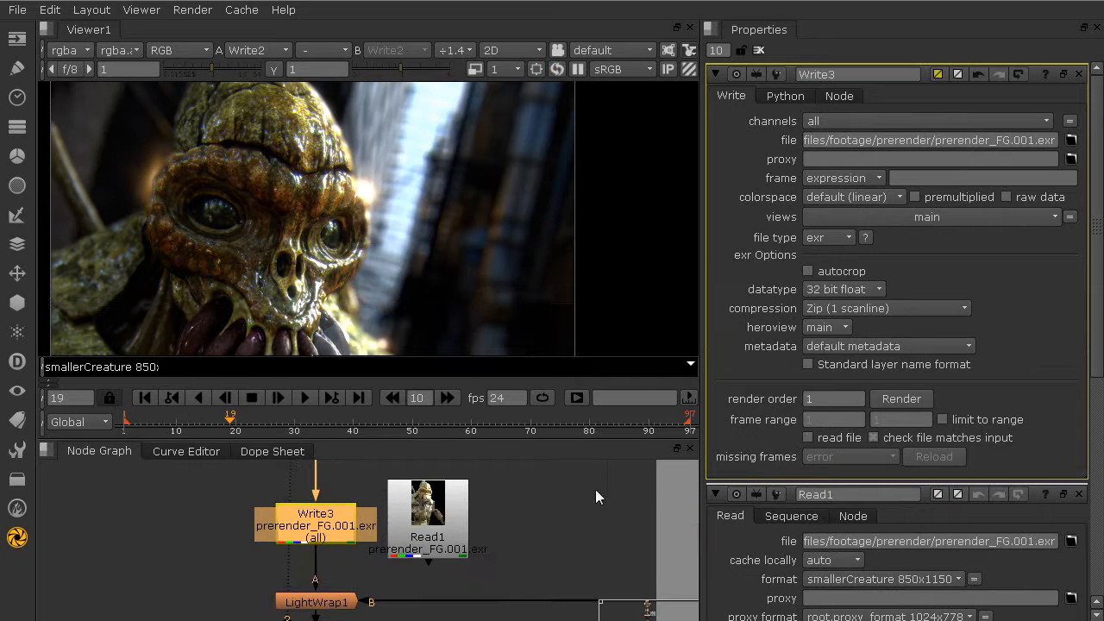
left_click(829, 436)
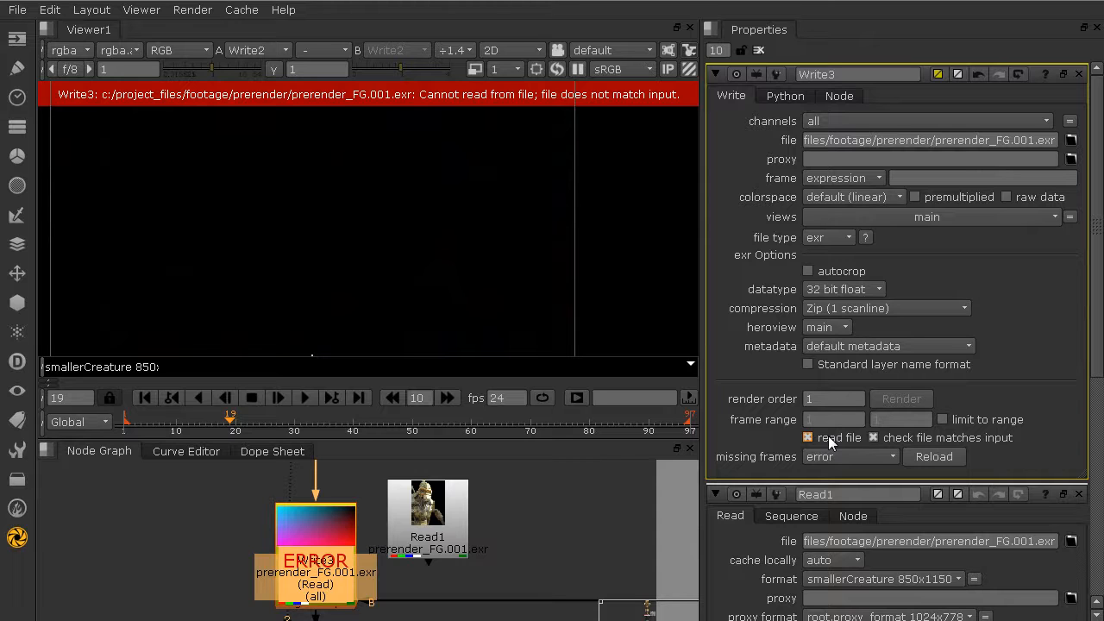
Step: Turn off the check file matches input option on Write3
scroll(371, 486, "down", 3)
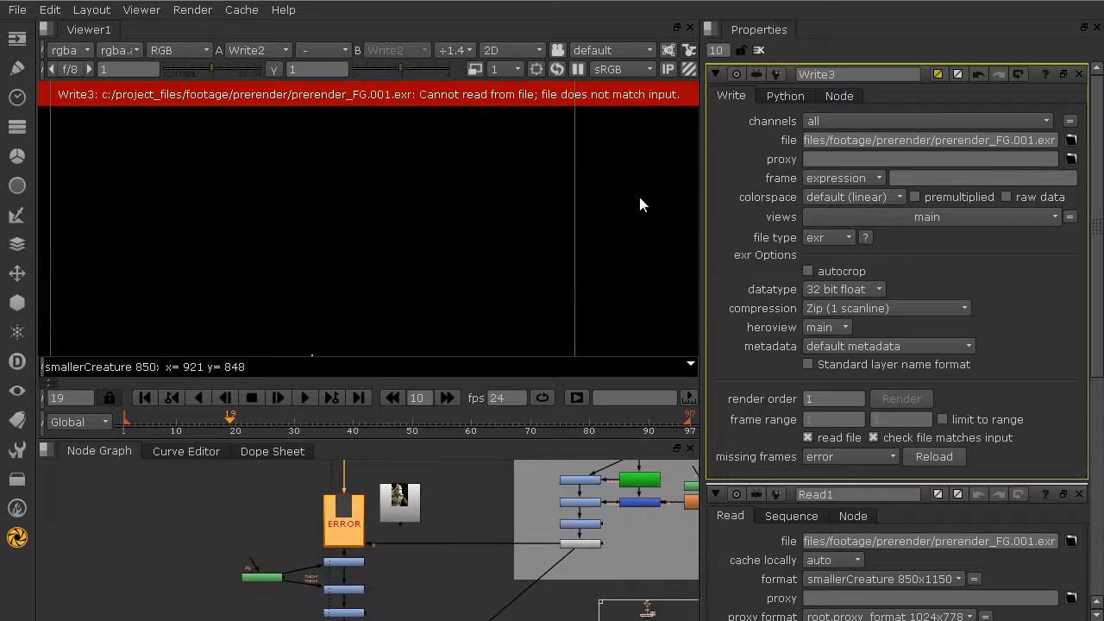
middle_click_drag(359, 534, 364, 587)
left_click_drag(362, 572, 362, 546)
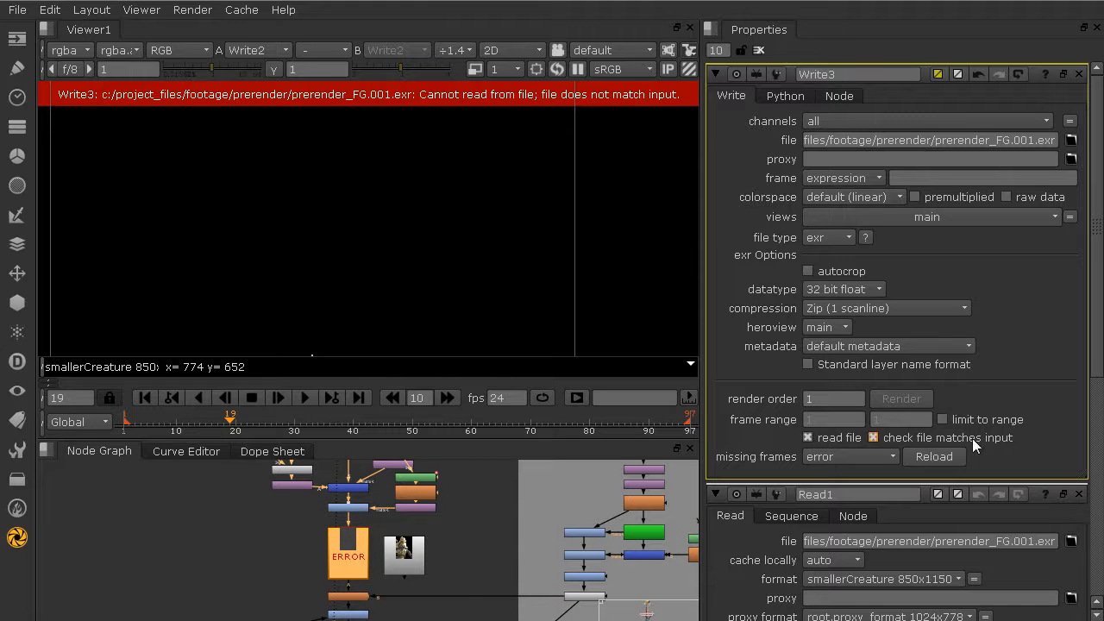
scroll(337, 543, "up", 3)
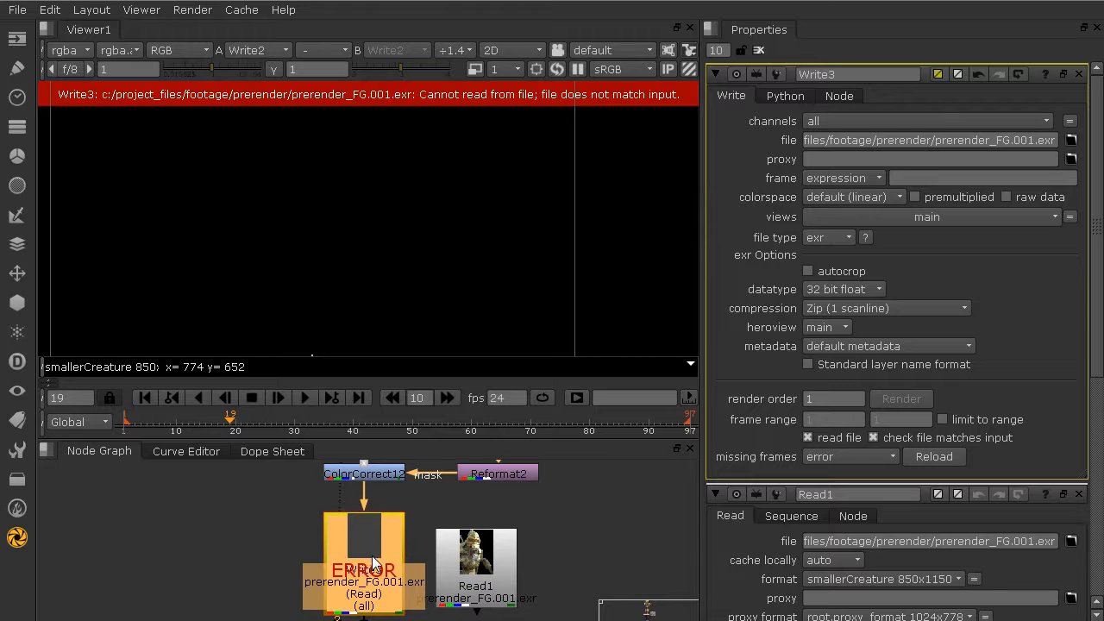
left_click_drag(373, 562, 371, 553)
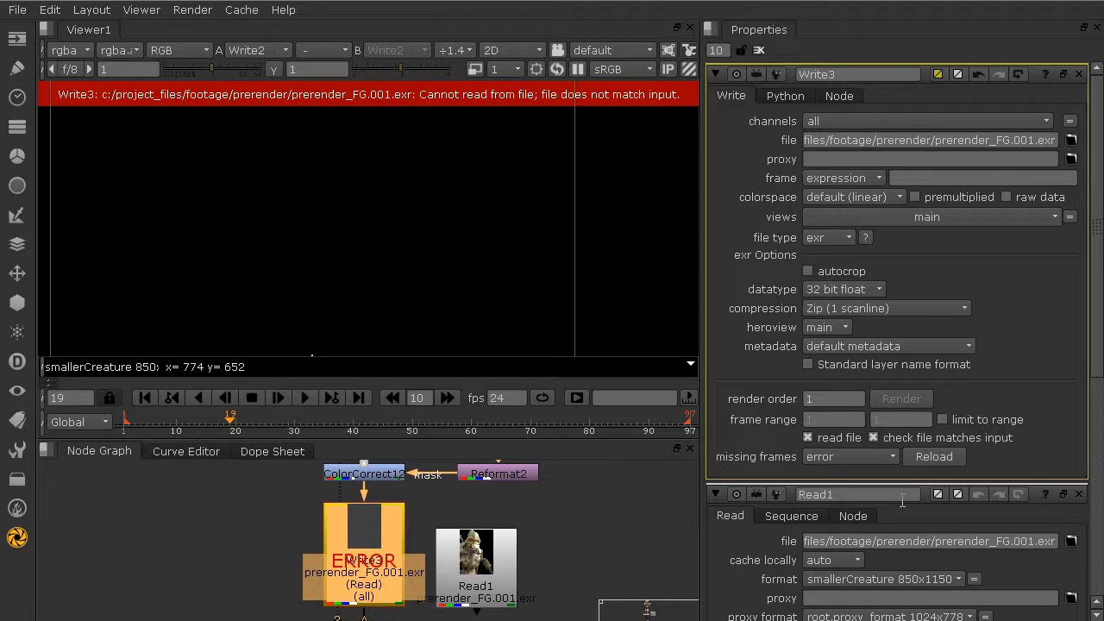
left_click(900, 438)
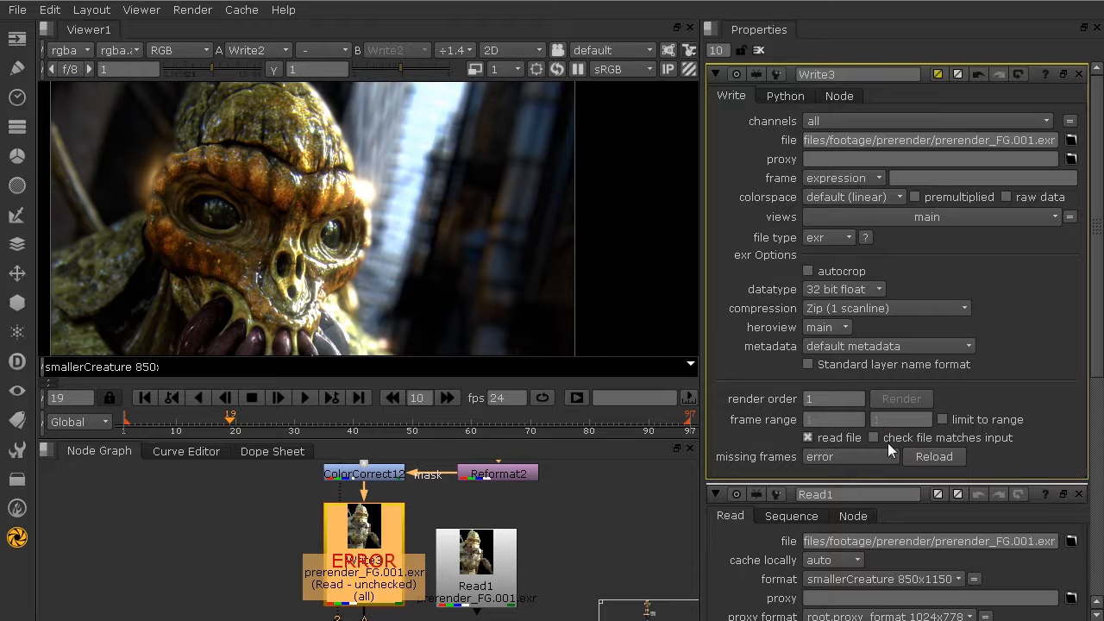
left_click_drag(342, 527, 342, 536)
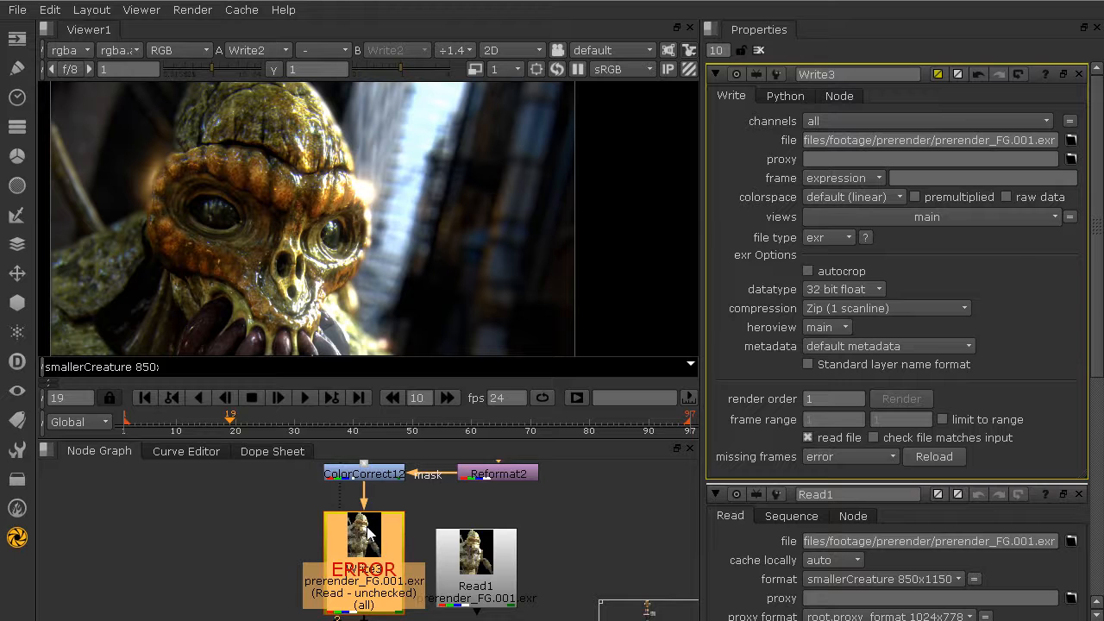
Step: Open the properties of the Transform3 node in the Chromatic Aberration group further down the tree
scroll(342, 536, "down", 5)
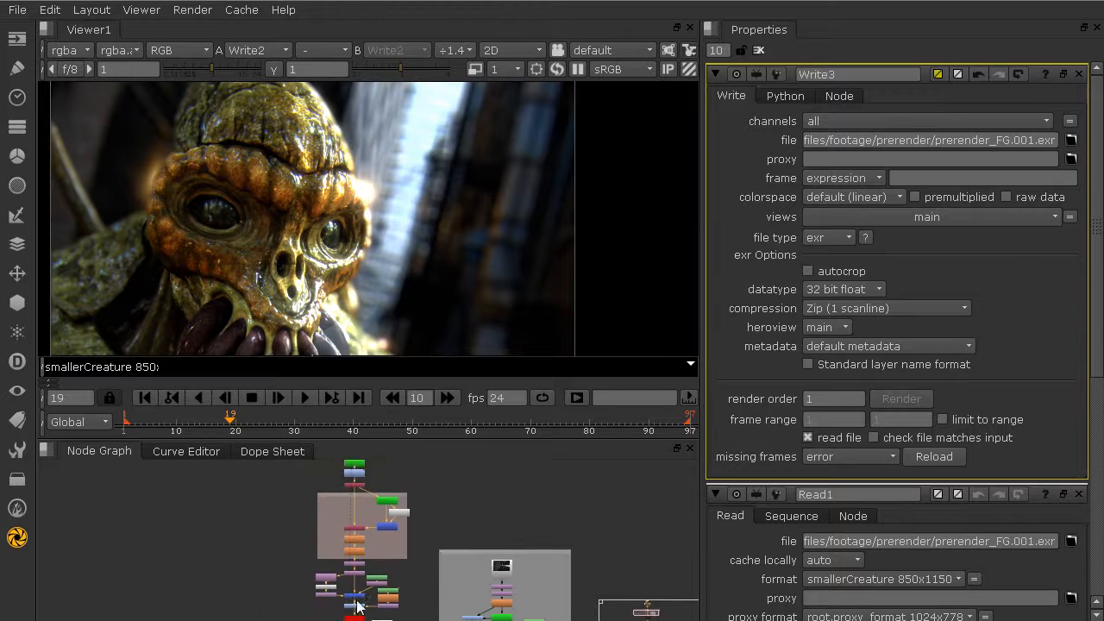
scroll(356, 587, "up", 5)
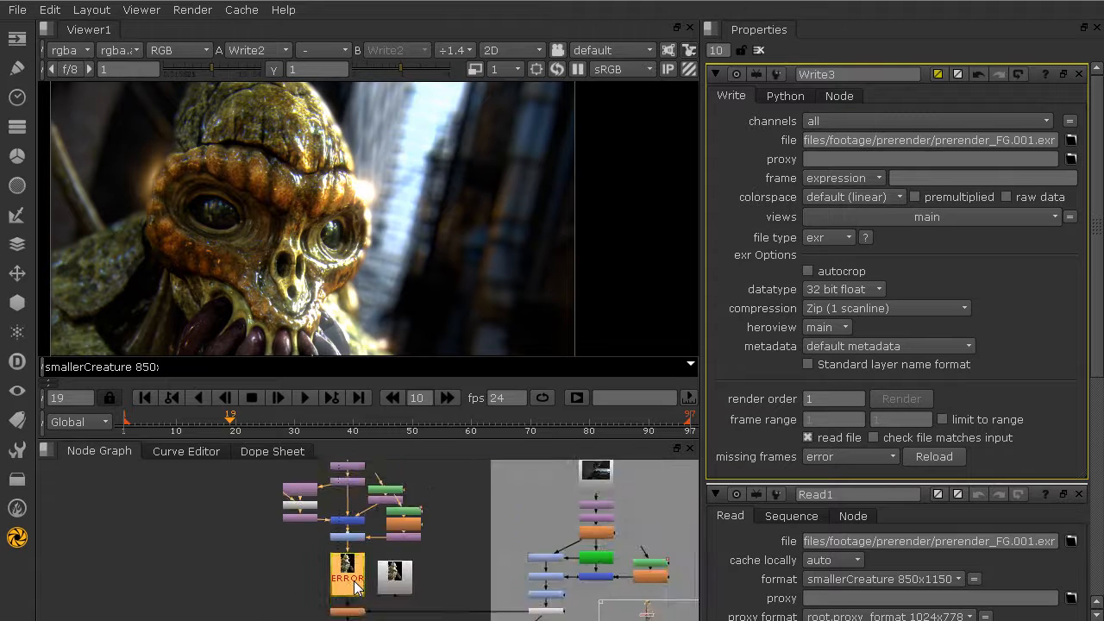
scroll(356, 587, "up", 2)
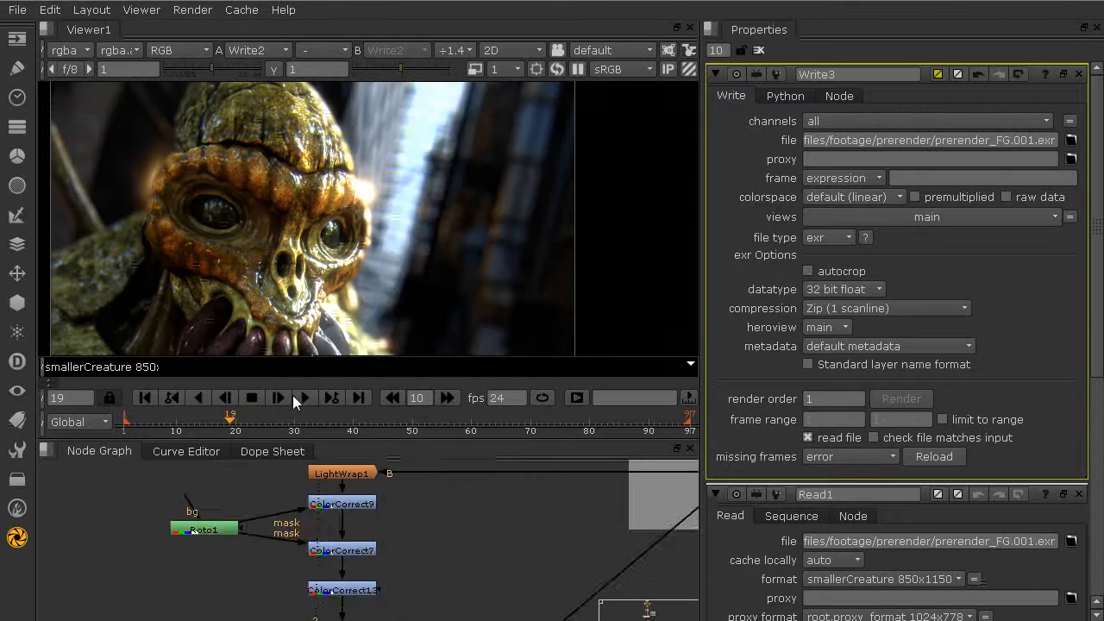
middle_click_drag(313, 559, 313, 477)
middle_click_drag(390, 579, 309, 524)
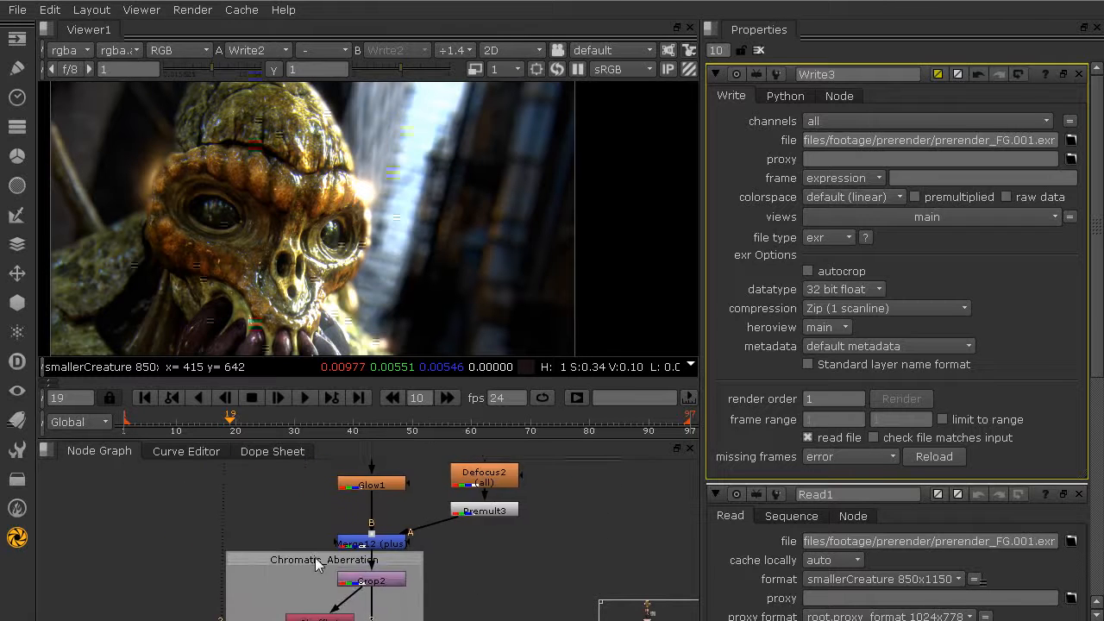
middle_click_drag(313, 594, 320, 492)
scroll(332, 526, "up", 3)
double_click(345, 587)
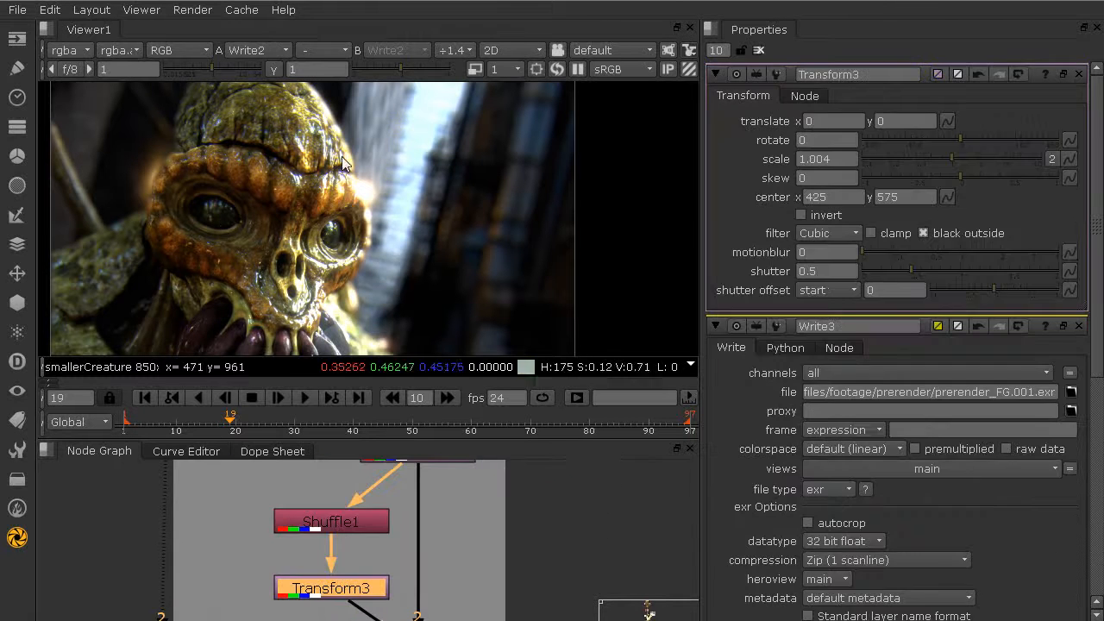
Step: Try a scale of 1.15 on Transform3 to test how a downstream change updates
scroll(283, 148, "up", 3)
left_click(952, 155)
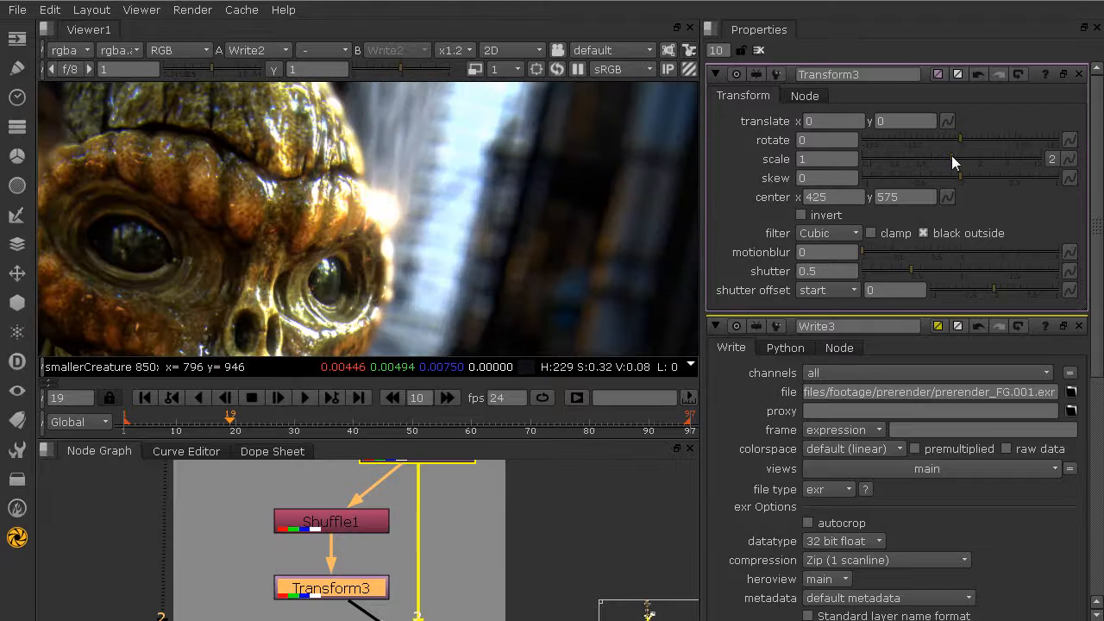
left_click(954, 159)
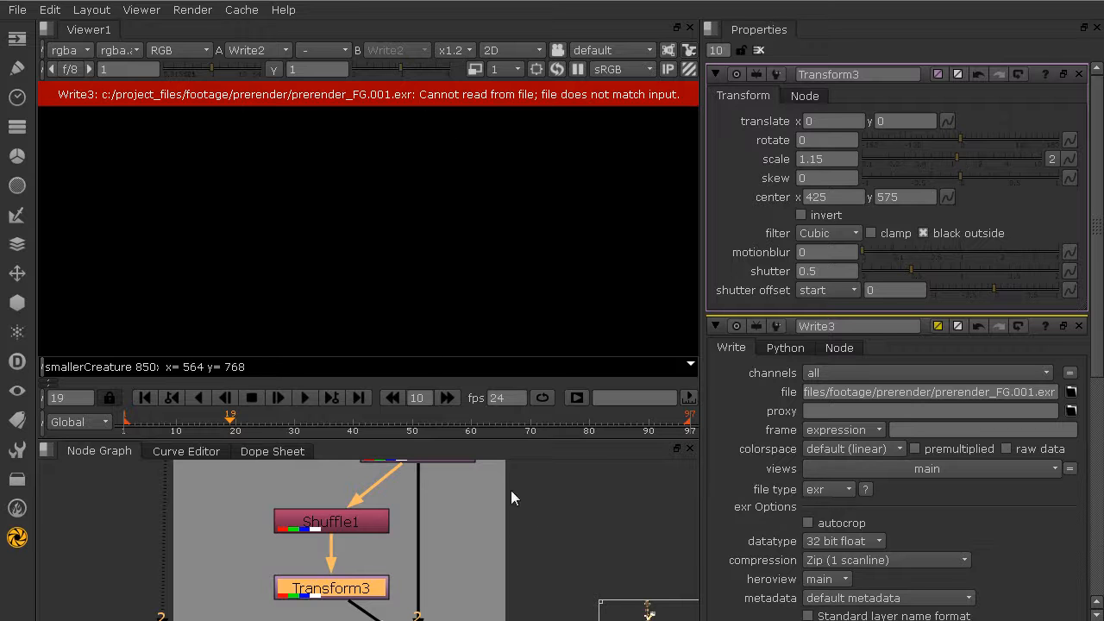
Step: Turn off Write3's check file matches input option again and set that option to No animation
scroll(743, 529, "down", 6)
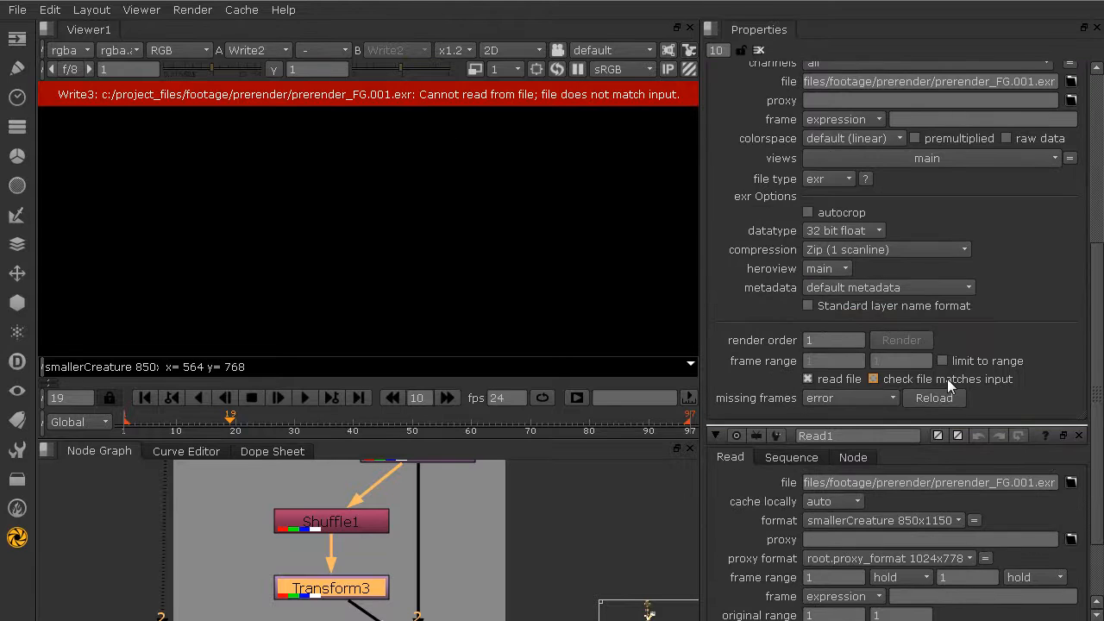
left_click(947, 379)
right_click(910, 381)
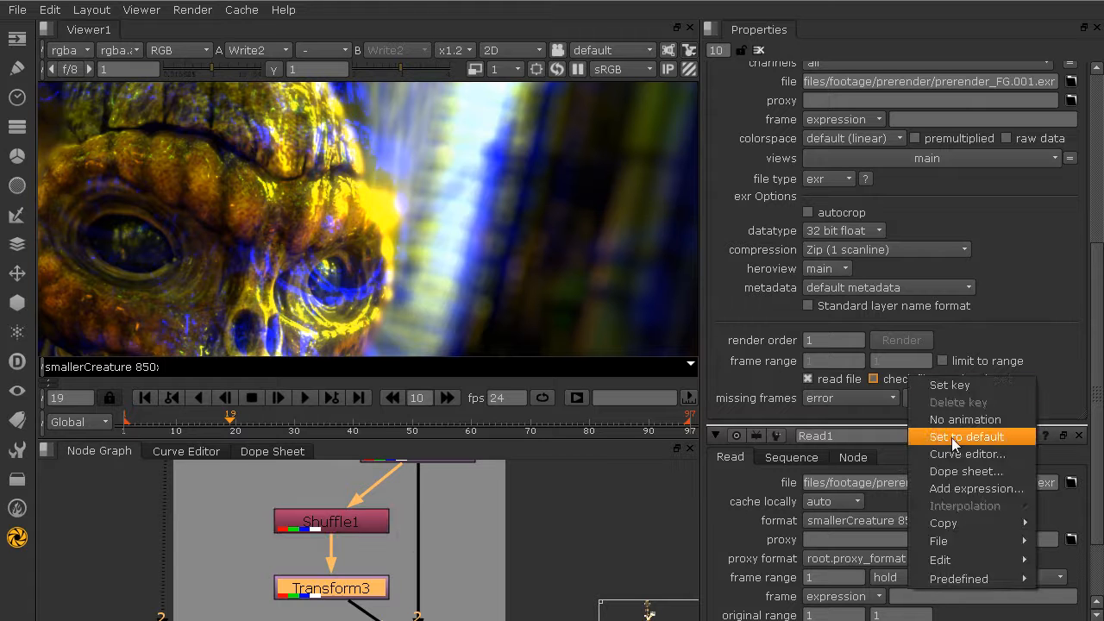
left_click(959, 421)
right_click(892, 380)
left_click(928, 414)
Step: Set Transform3's scale to 1.005
scroll(712, 351, "up", 6)
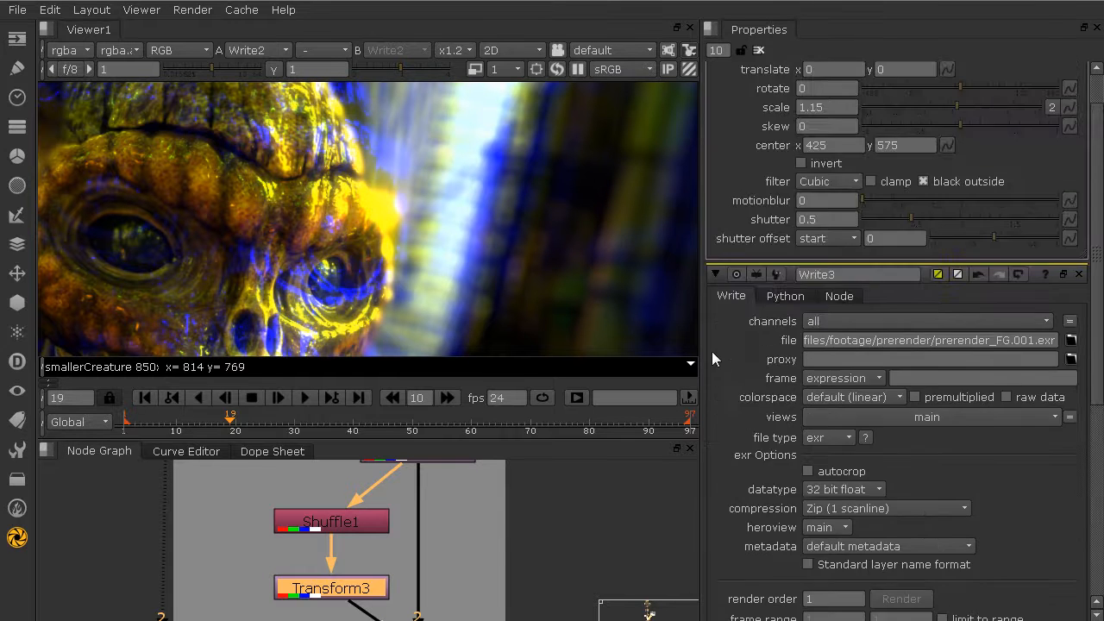
mouse_move(957, 160)
left_mouse_down()
mouse_move(933, 161)
mouse_move(975, 161)
mouse_move(954, 160)
left_mouse_up()
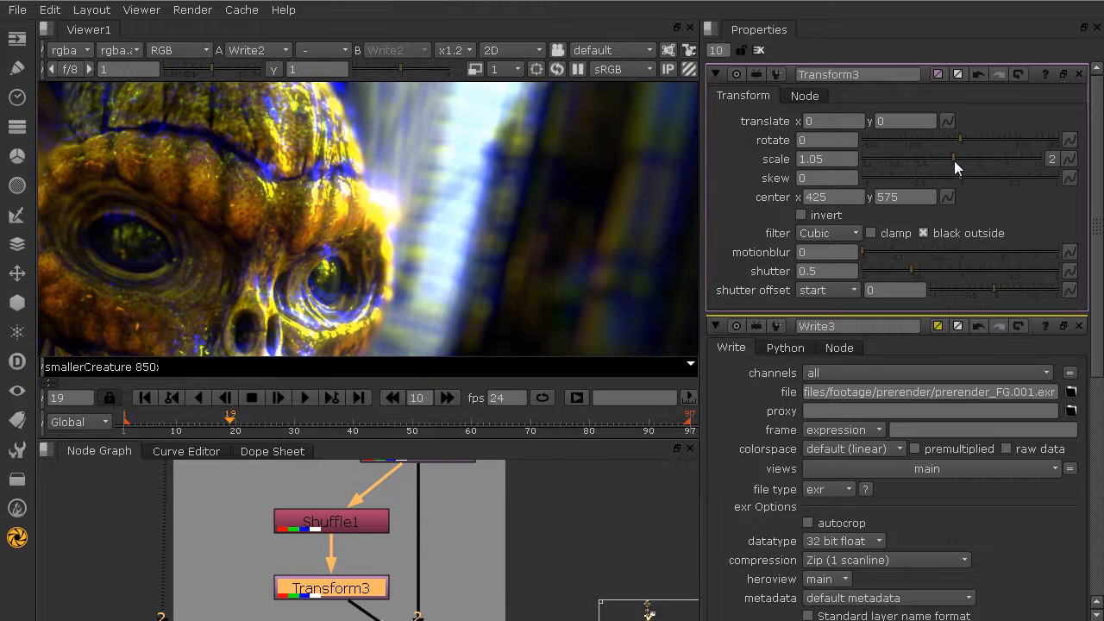
left_click(821, 159)
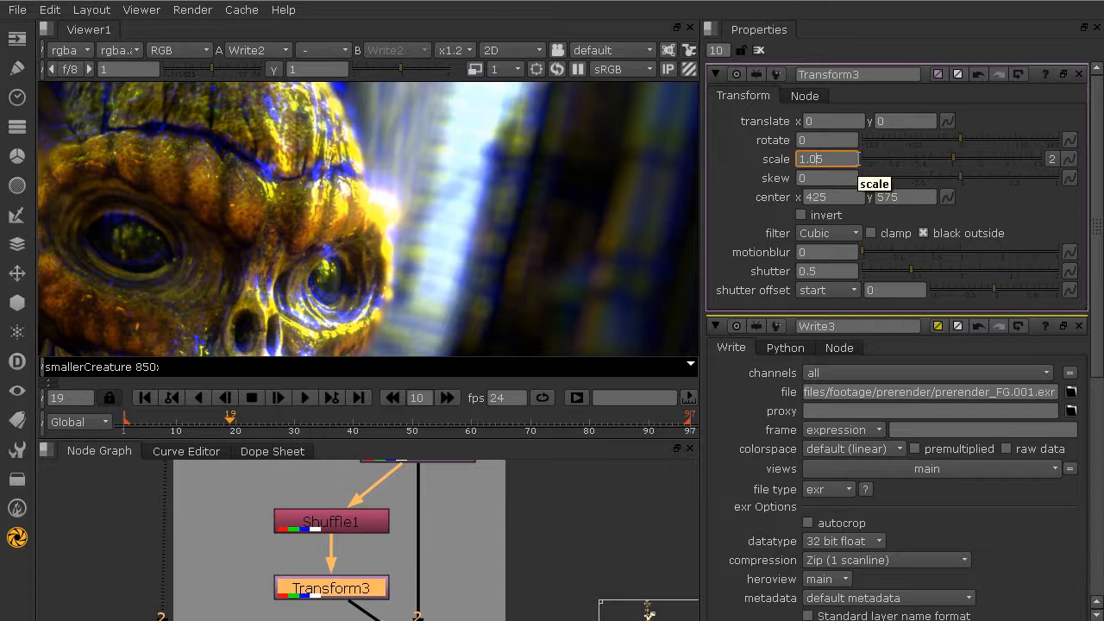
key("Return")
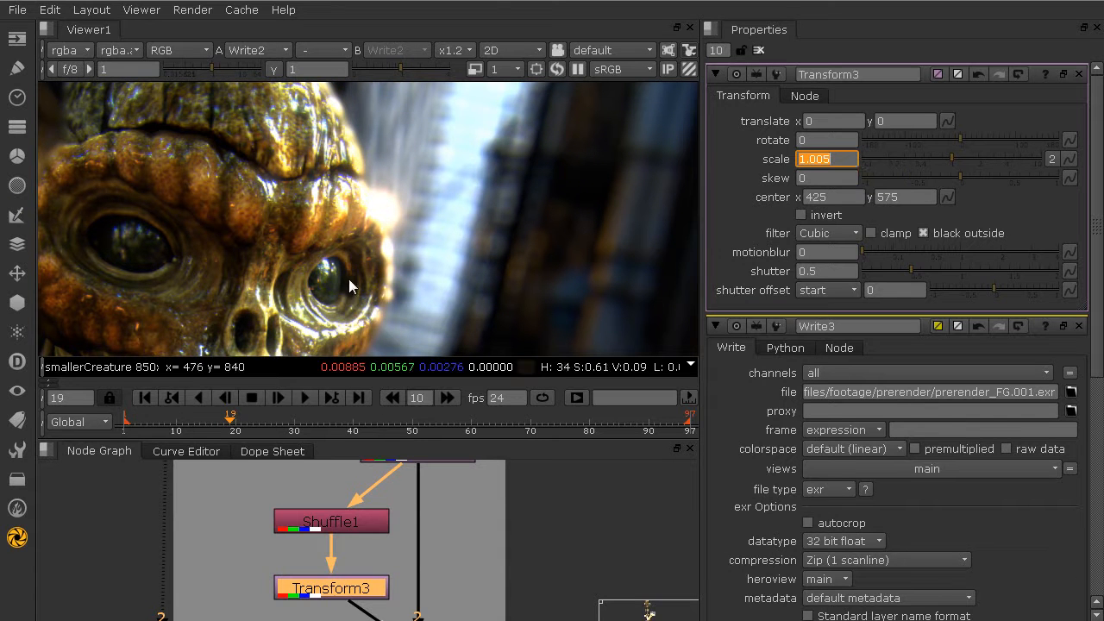
Step: Close all open node properties and narrow the Properties pane to give the viewer and node graph more width
key("f")
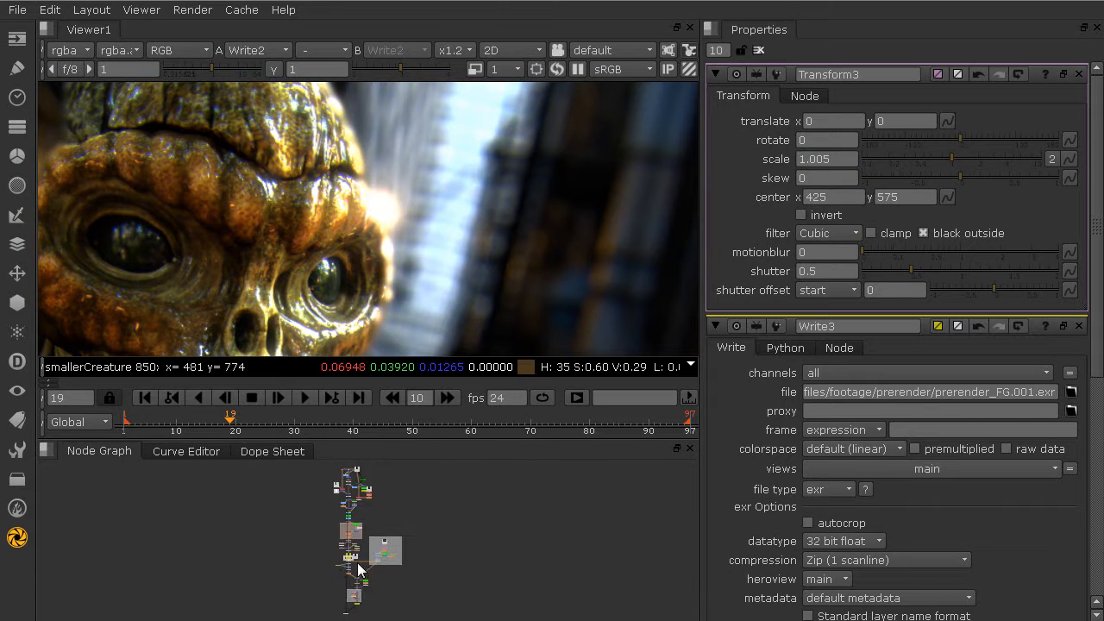
scroll(348, 563, "up", 6)
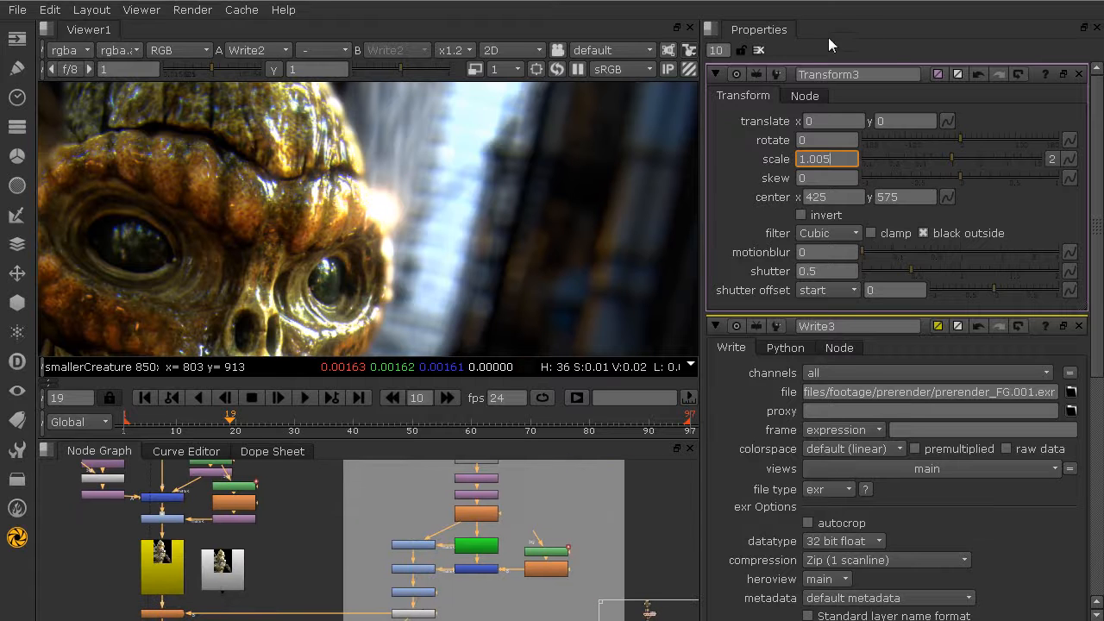
left_click(760, 50)
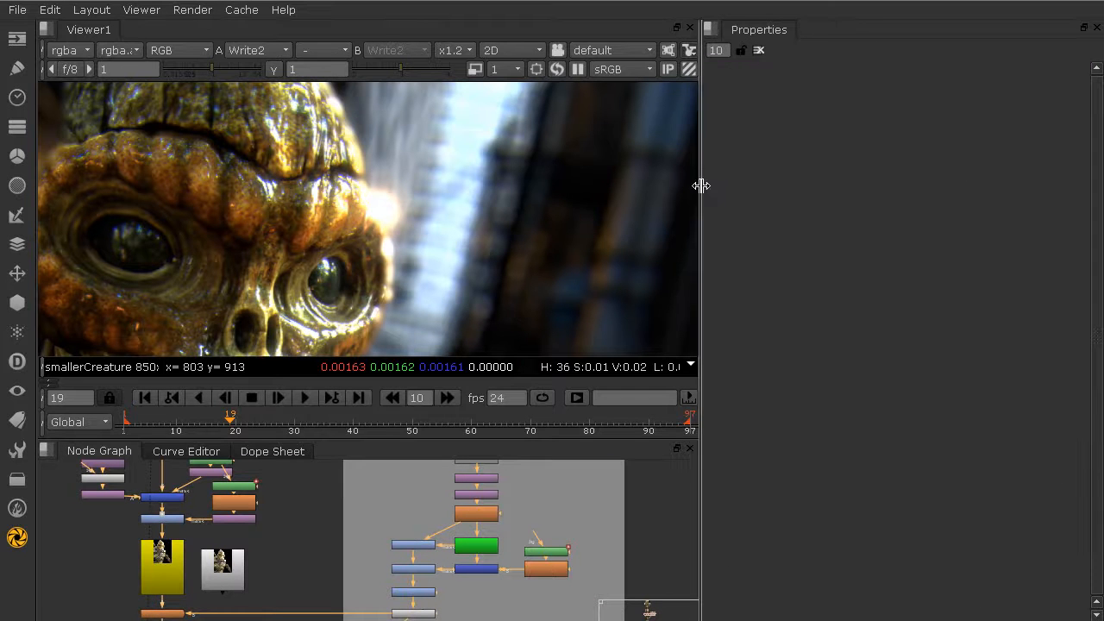
left_click_drag(700, 185, 781, 190)
left_click_drag(608, 439, 611, 367)
middle_click_drag(339, 503, 424, 537)
scroll(424, 542, "up", 3)
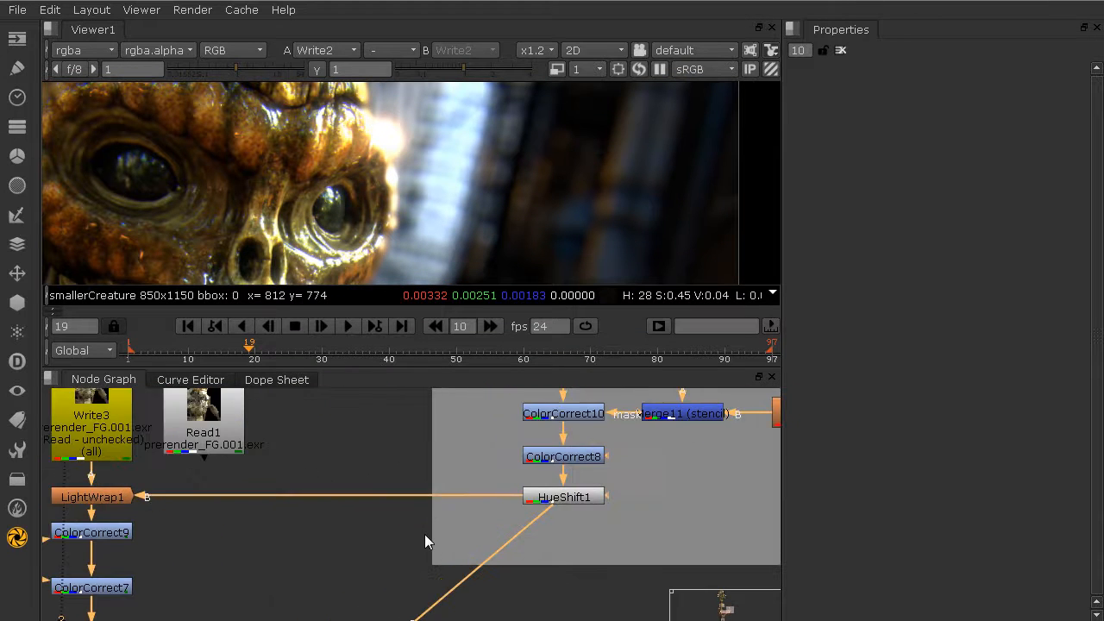
scroll(440, 471, "down", 1)
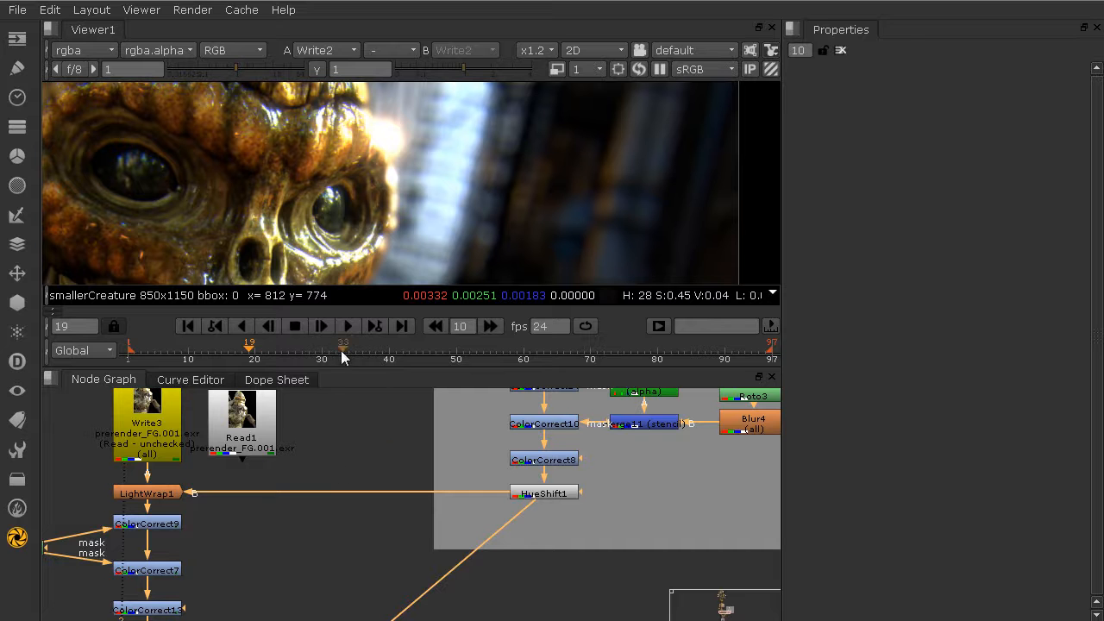
left_click_drag(338, 368, 337, 447)
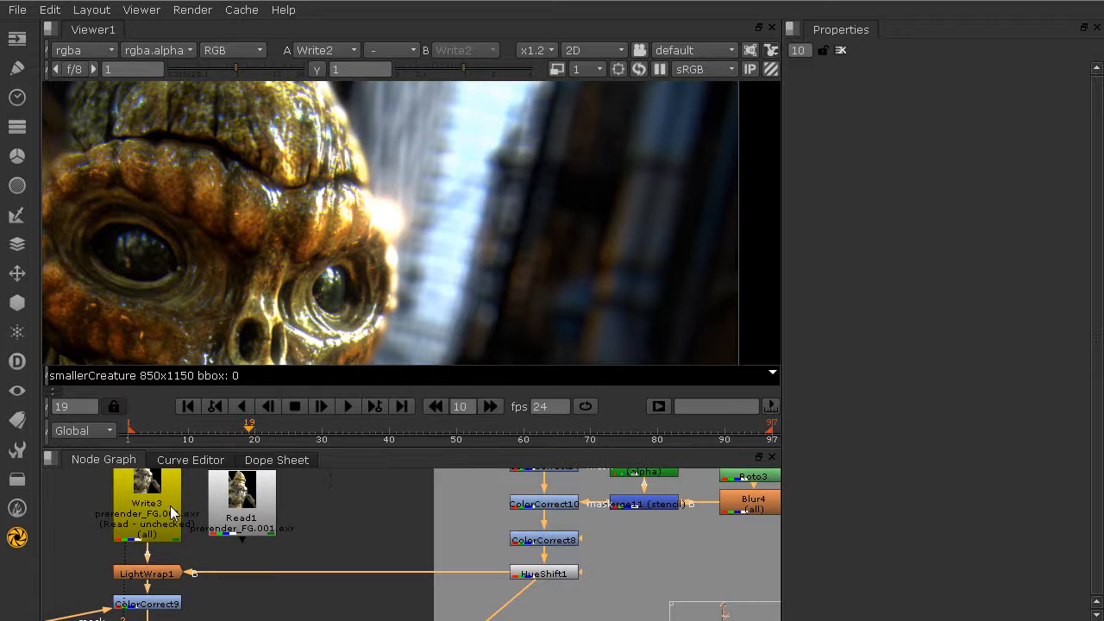
Step: Examine the node tree upstream of Write3 and how it feeds LightWrap1 and the nodes below
scroll(177, 495, "down", 10)
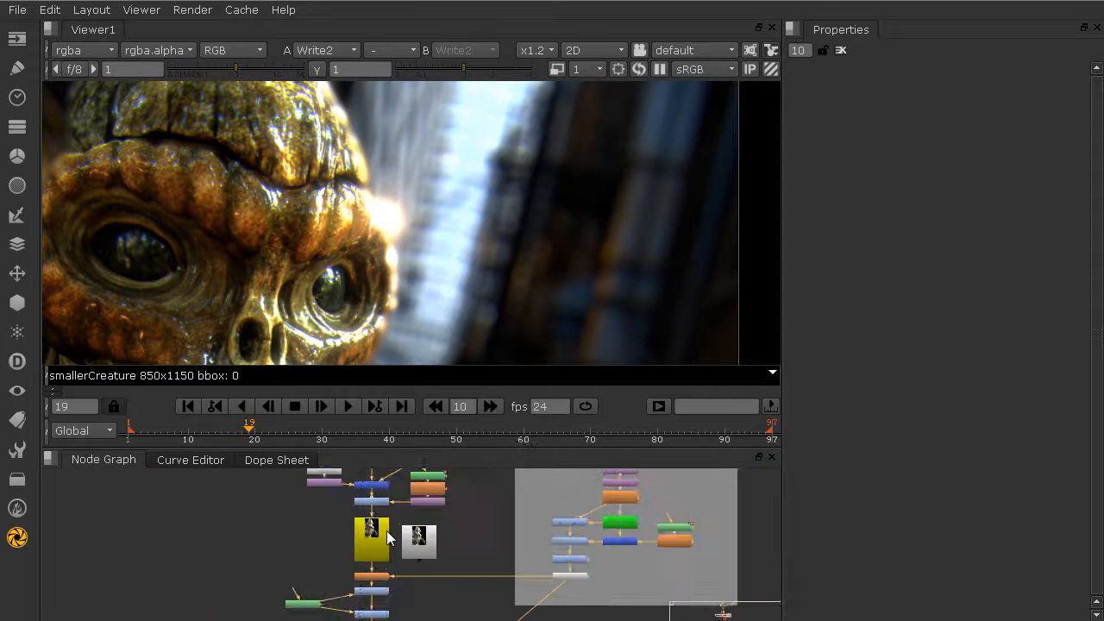
scroll(384, 530, "down", 4)
middle_click_drag(302, 509, 294, 563)
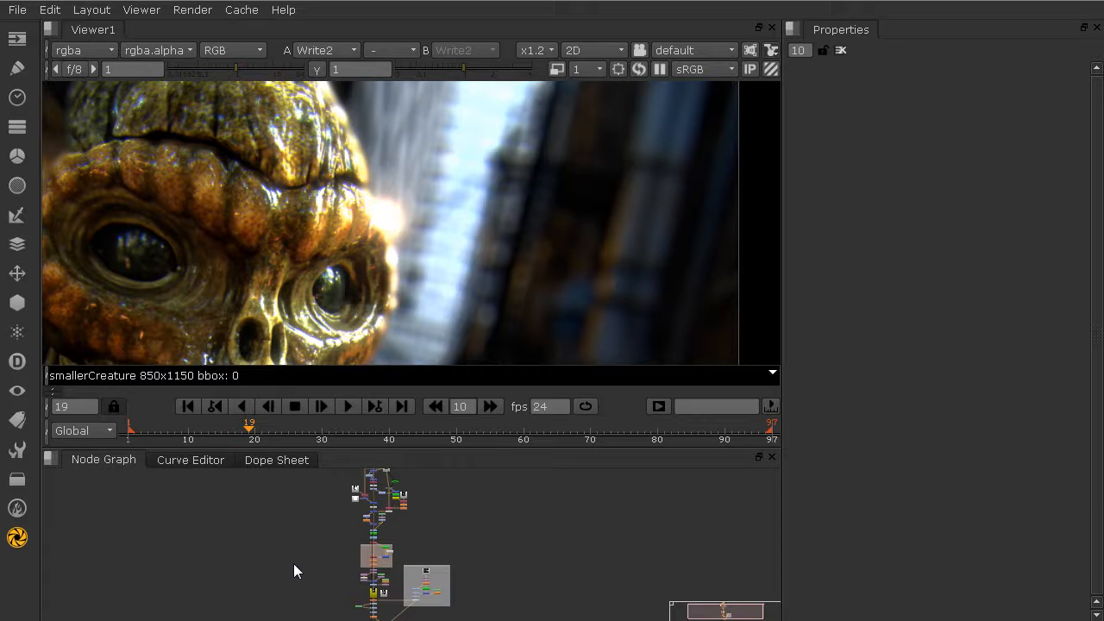
scroll(375, 606, "up", 6)
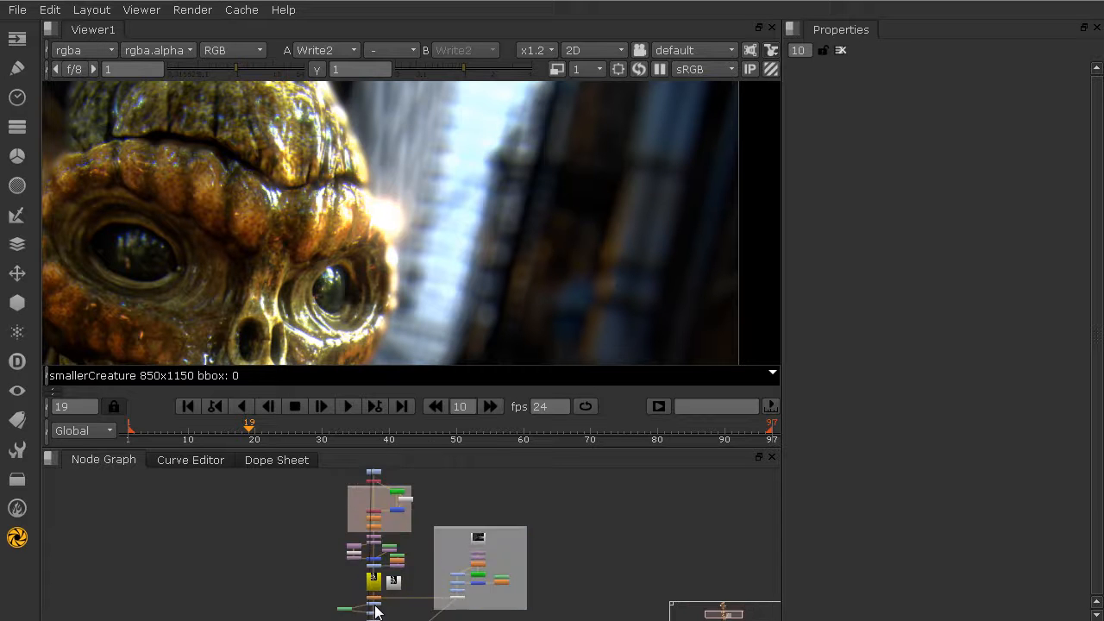
scroll(378, 611, "up", 3)
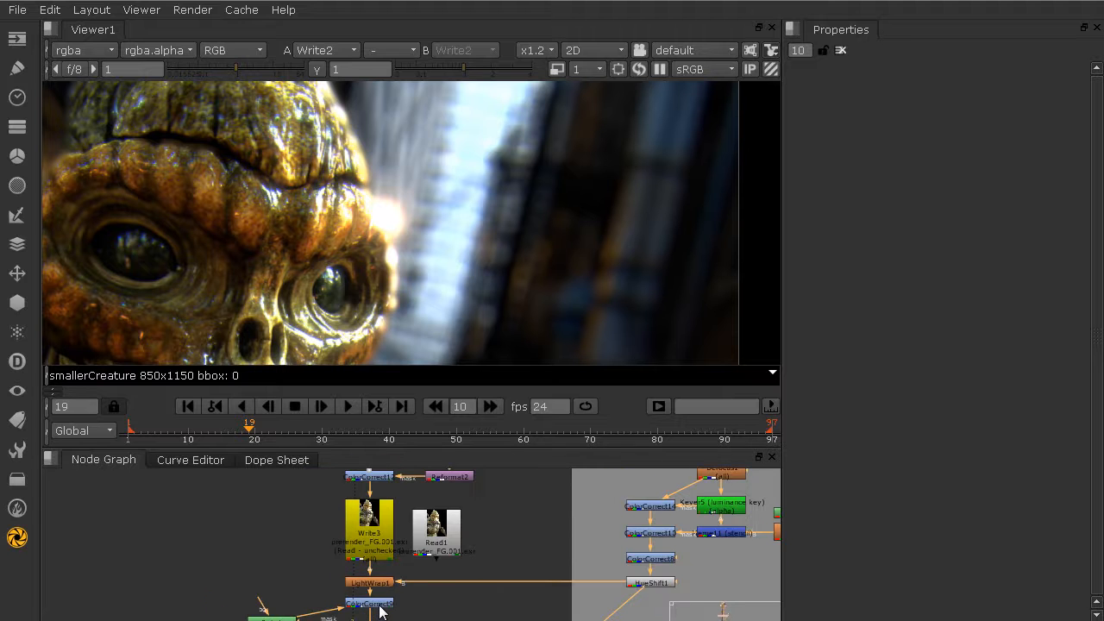
scroll(379, 609, "up", 2)
scroll(392, 587, "down", 1)
middle_click_drag(405, 541, 410, 581)
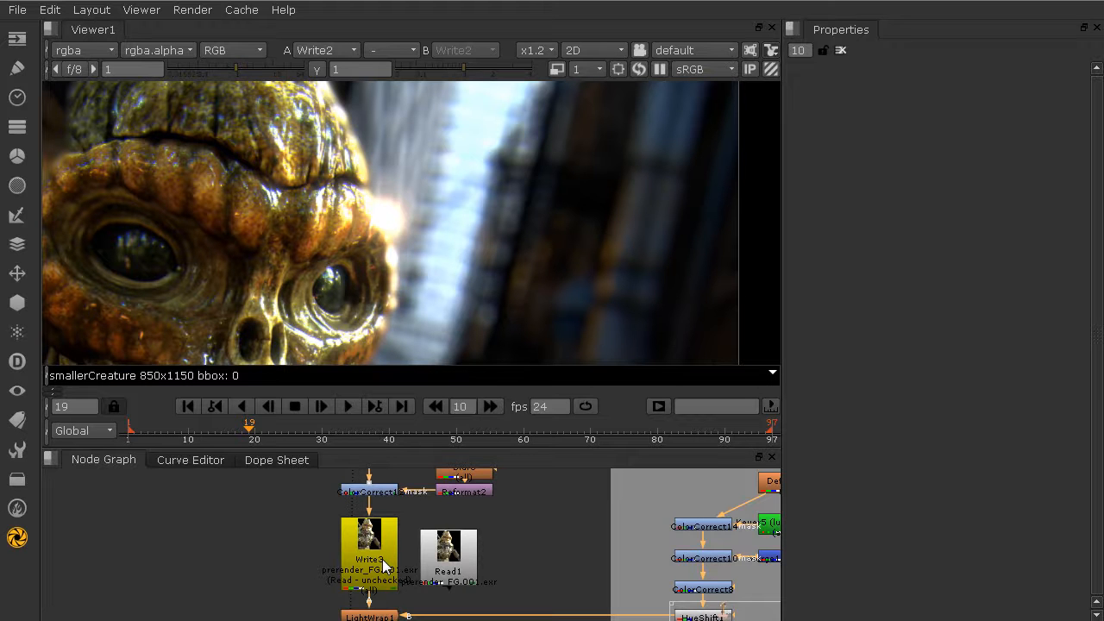
Step: Save Write3's settings as a node preset named preRender
scroll(371, 582, "up", 3)
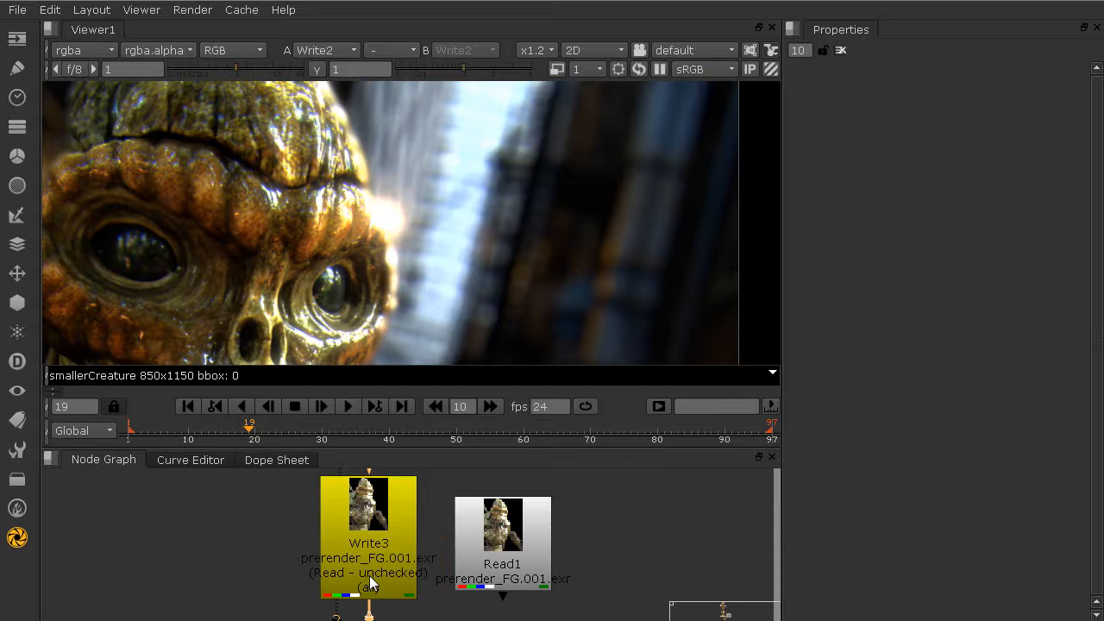
double_click(371, 585)
left_click(859, 75)
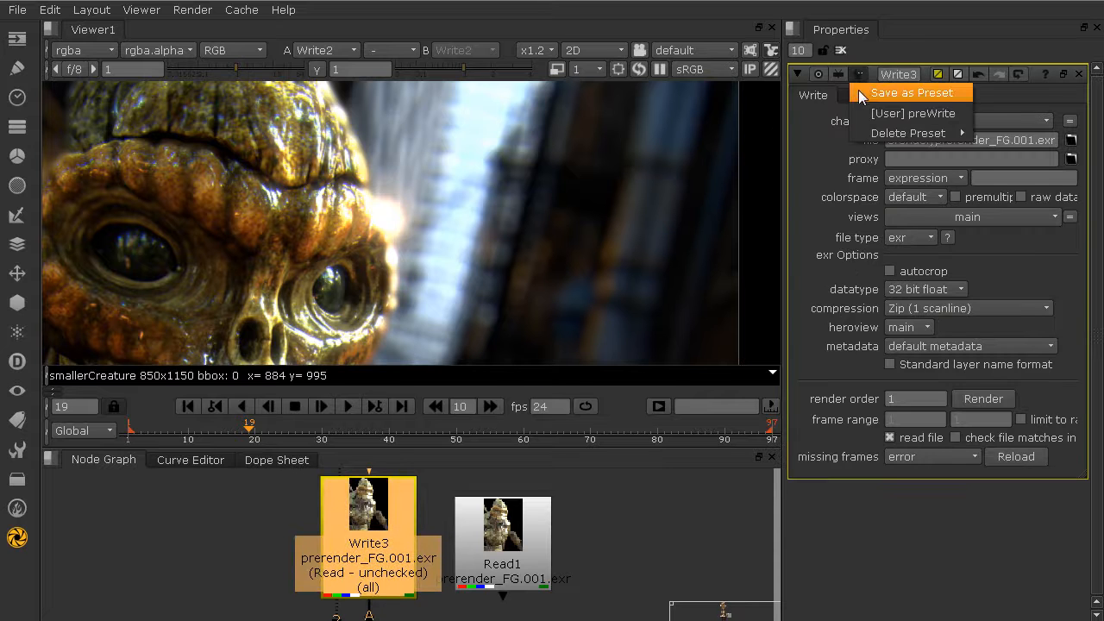
left_click(867, 93)
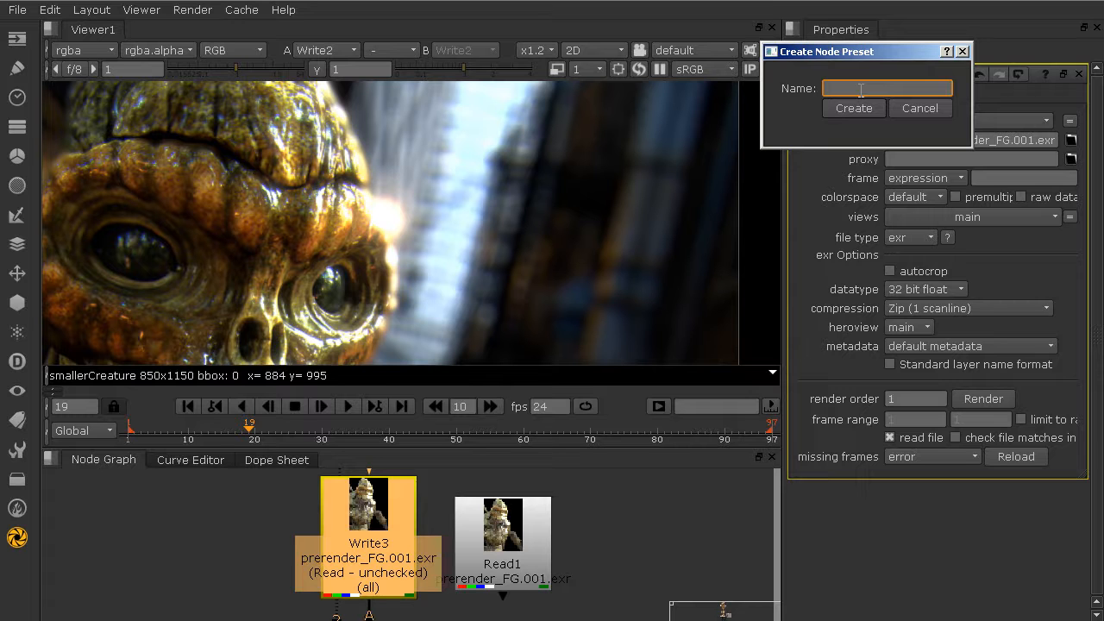
type("preRender")
key("Return")
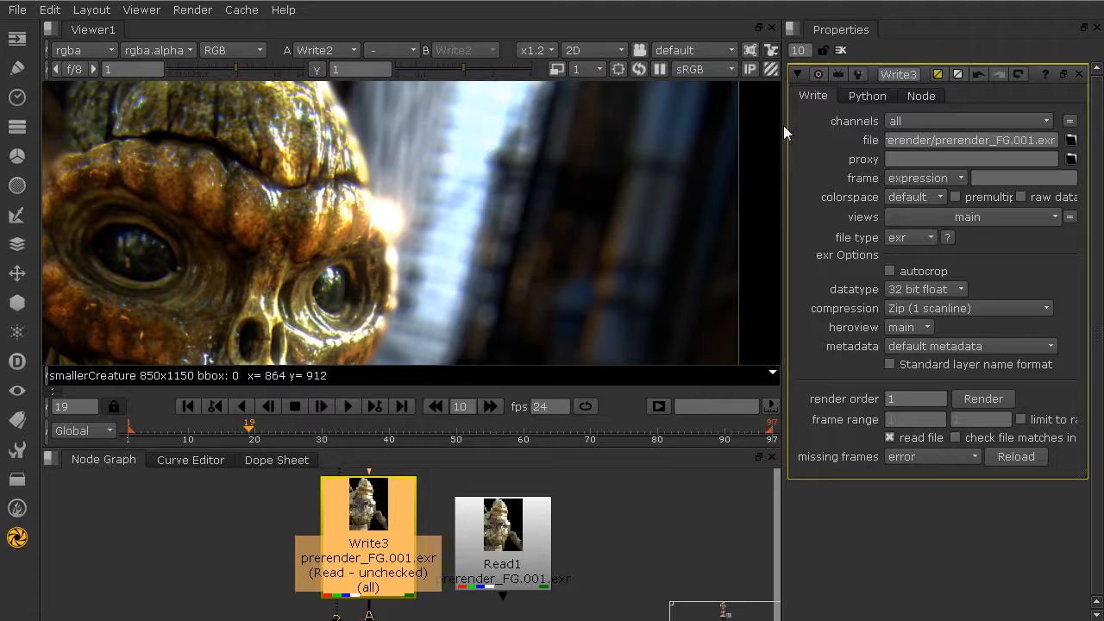
Step: Insert a new Write node directly after HueShift1 at the end of the background branch
middle_click_drag(414, 483, 407, 611)
middle_click(434, 569)
scroll(403, 561, "up", 10)
middle_click_drag(434, 570, 527, 516)
scroll(460, 544, "up", 4)
scroll(453, 541, "down", 5)
middle_click_drag(452, 552, 430, 560)
scroll(431, 560, "up", 4)
left_click(482, 518)
key("w")
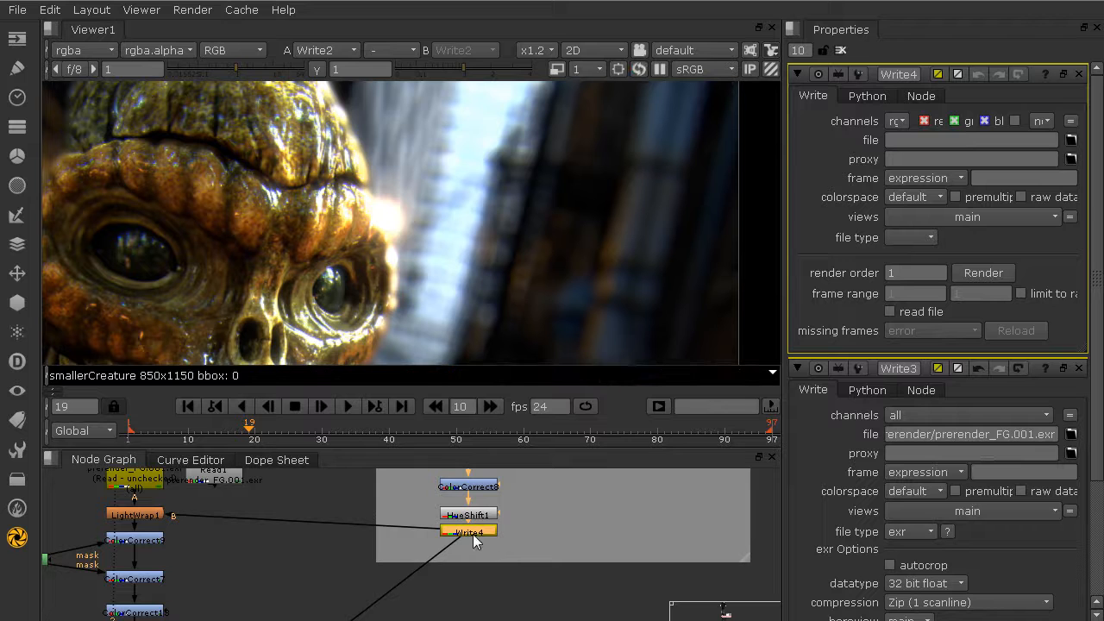
Step: Apply the preRender preset to the new Write node and change its output file name to prerender_BG.001.exr
left_click(859, 77)
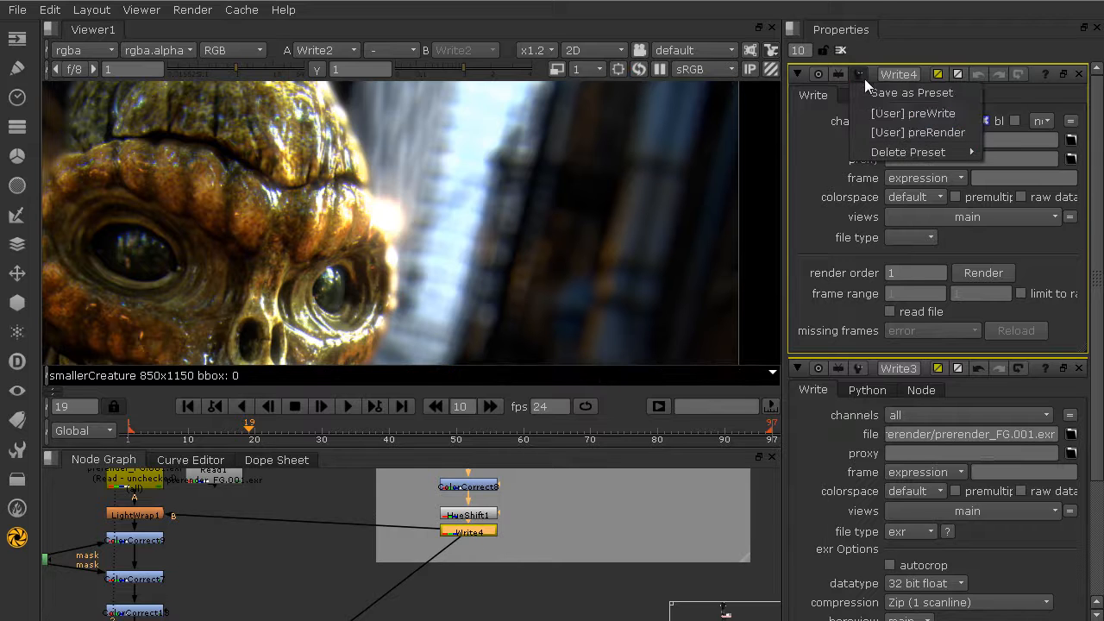
left_click(914, 127)
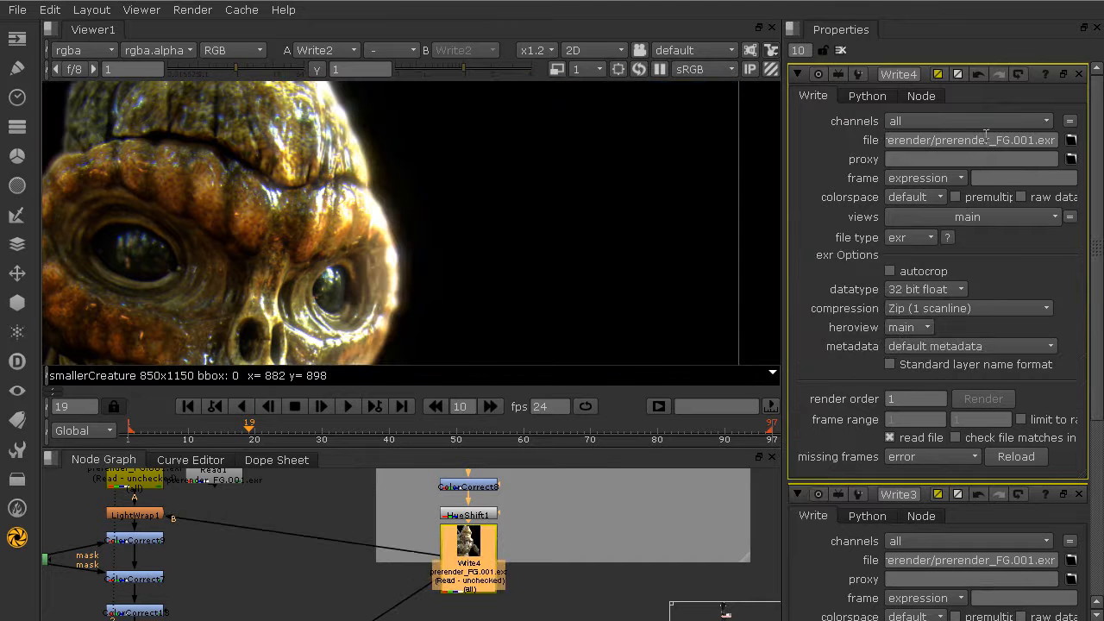
mouse_move(1011, 140)
left_mouse_down()
mouse_move(956, 139)
mouse_move(998, 139)
left_mouse_up()
type("BG")
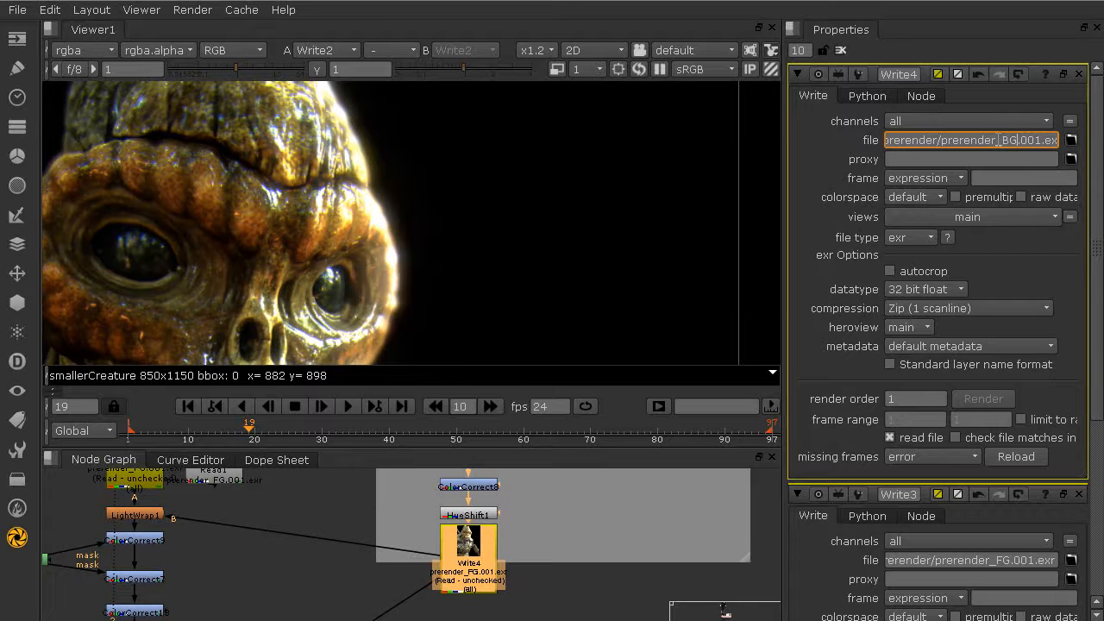
key("Return")
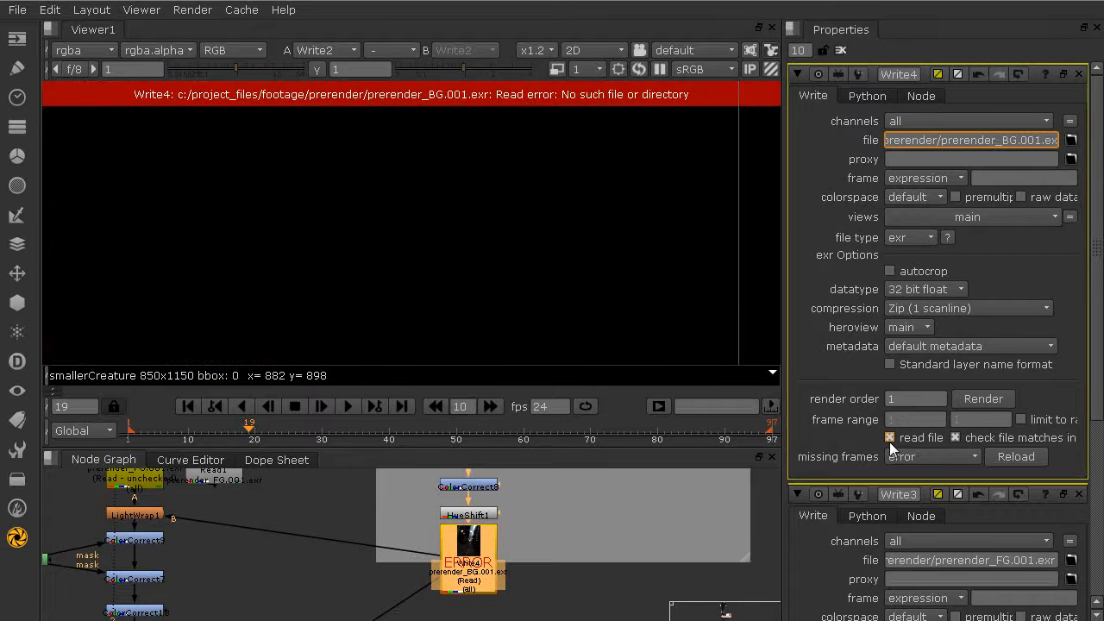
Step: Render Write4 with read file off, and set it to read the file back with check file matches input off
left_click(890, 438)
key("F7")
left_click(878, 484)
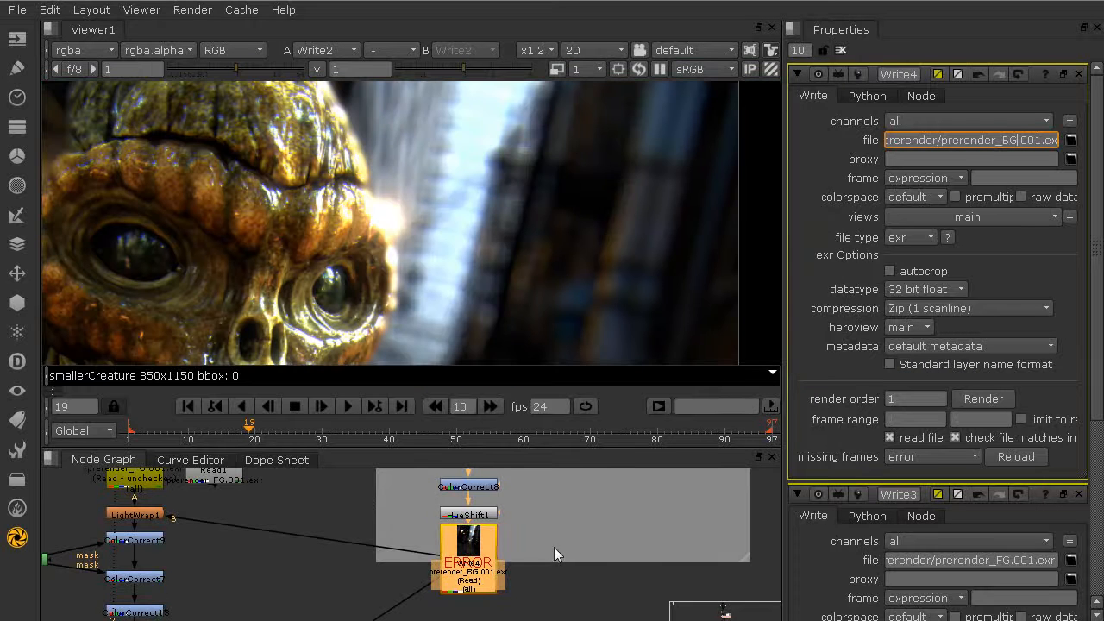
left_click(987, 437)
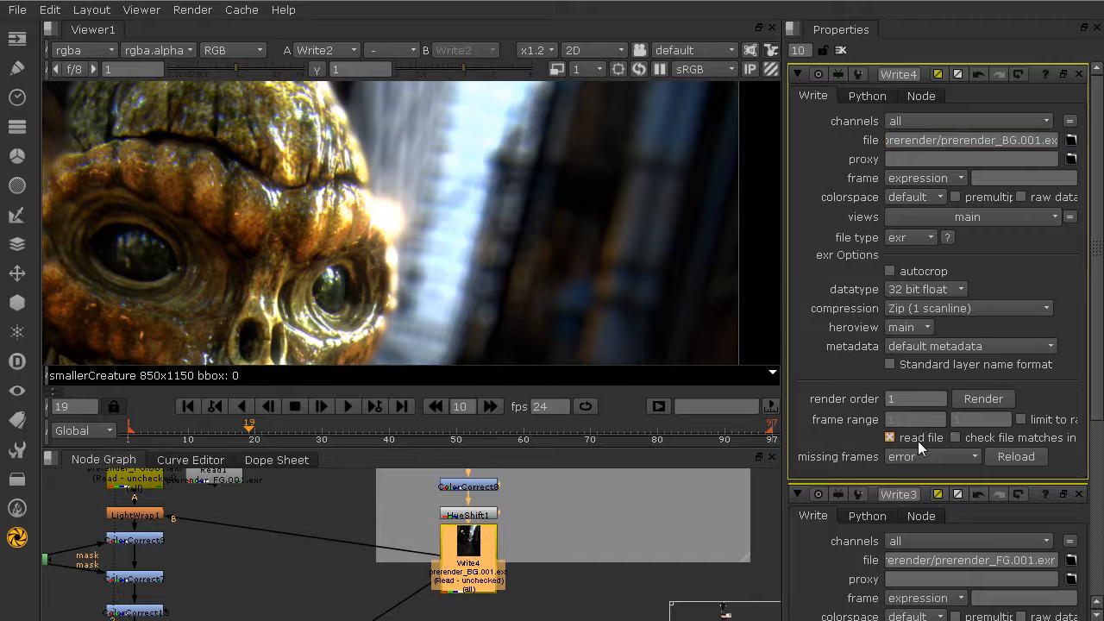
Step: Fit the image in the viewer and view Write4's prerendered background
key("f")
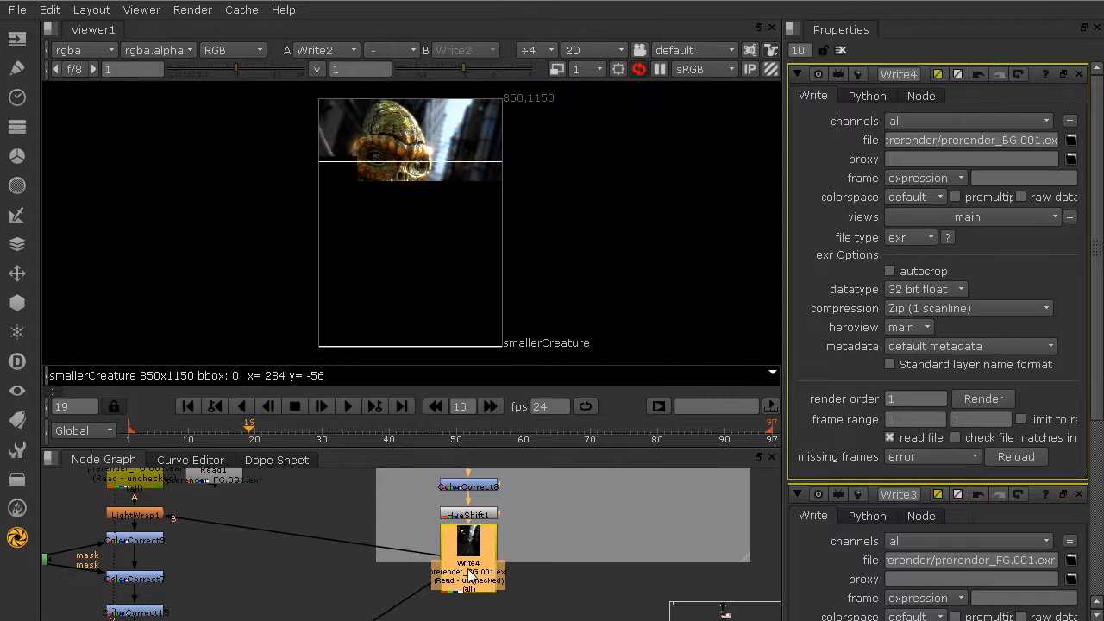
key("1")
middle_click_drag(503, 541, 490, 405)
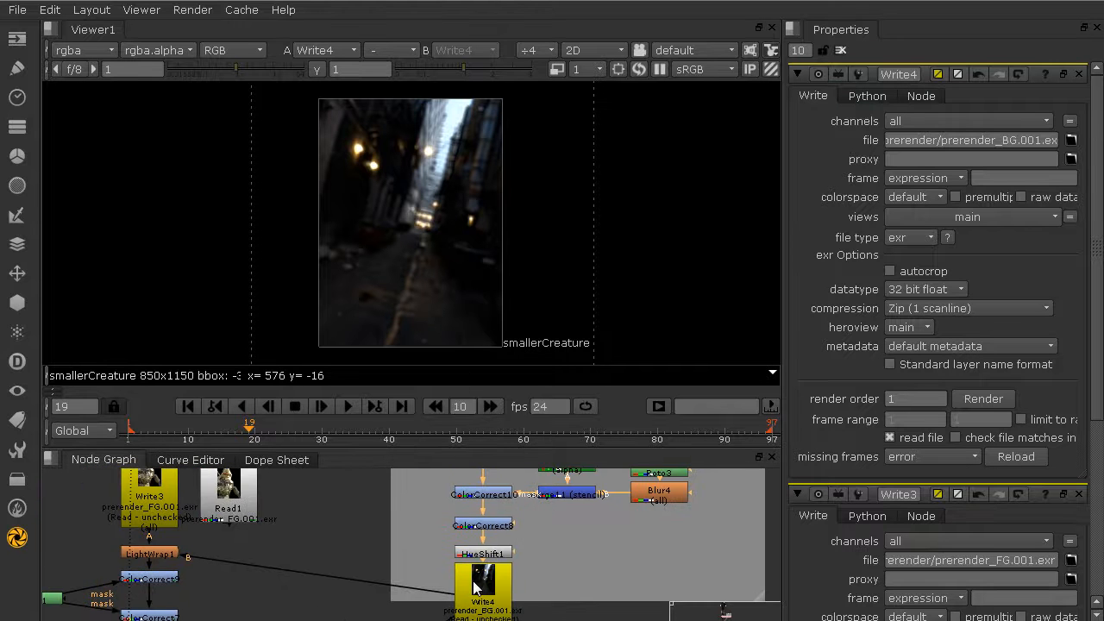
scroll(474, 587, "up", 2)
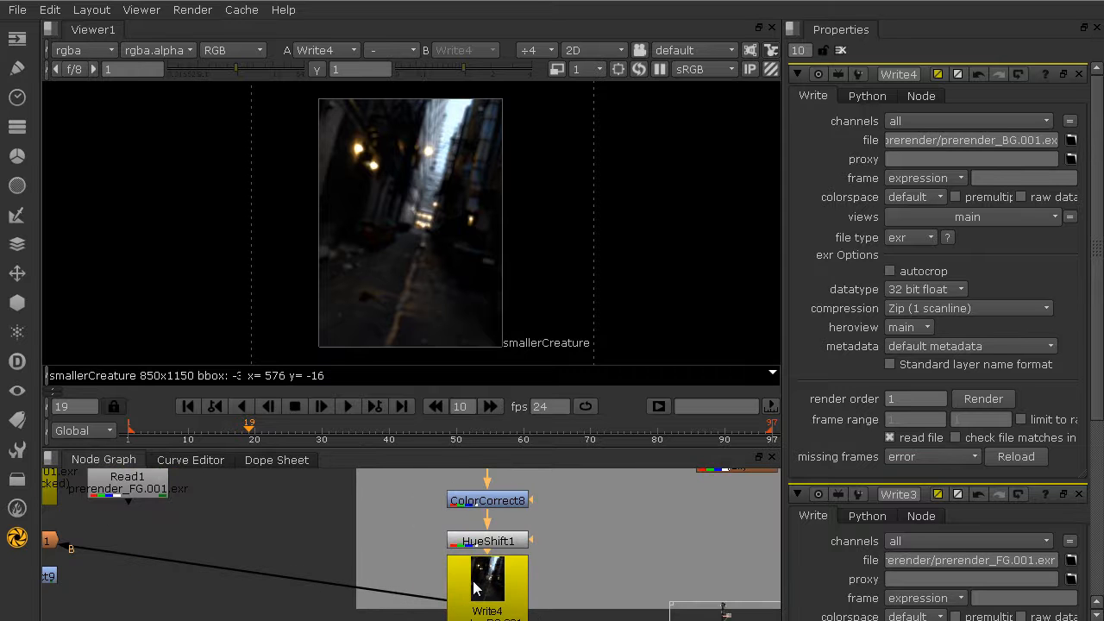
Step: View the final composite at Write2 and check it on other frames, ending on frame 15
middle_click_drag(438, 580, 568, 620)
middle_click_drag(339, 585, 338, 467)
middle_click_drag(326, 547, 323, 481)
left_click(316, 557)
key("1")
middle_click_drag(316, 557, 317, 611)
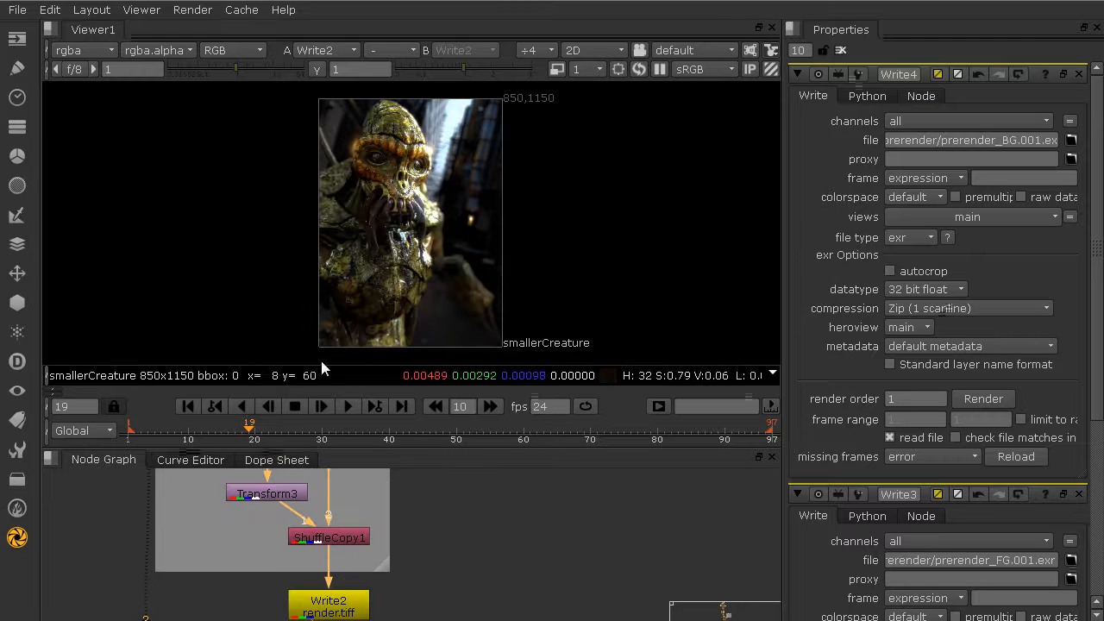
scroll(375, 179, "up", 5)
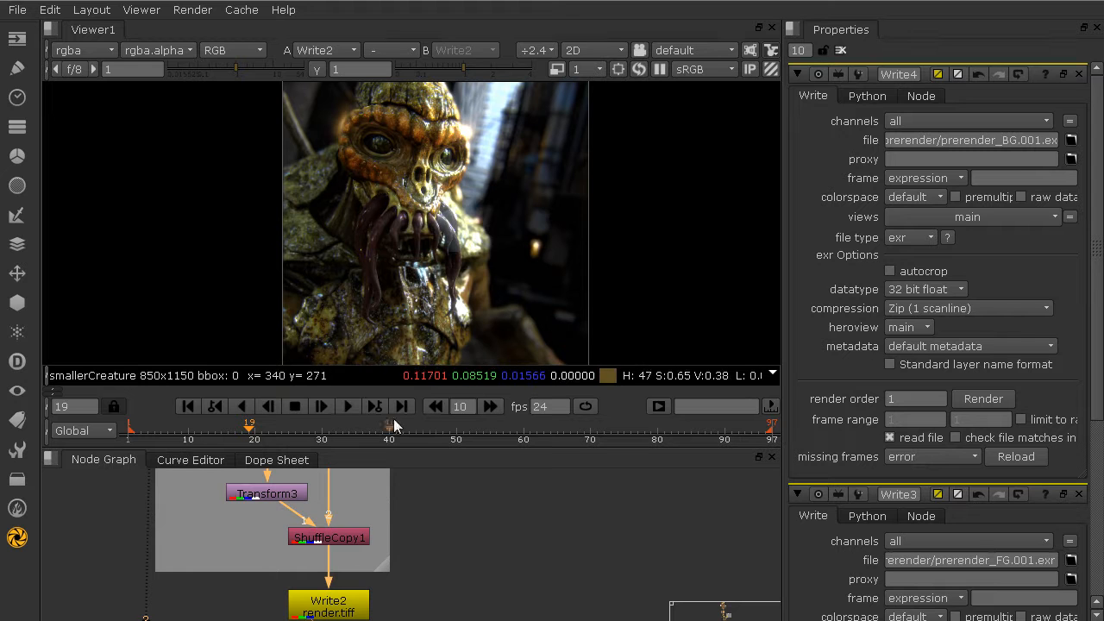
left_click(396, 436)
left_click(221, 428)
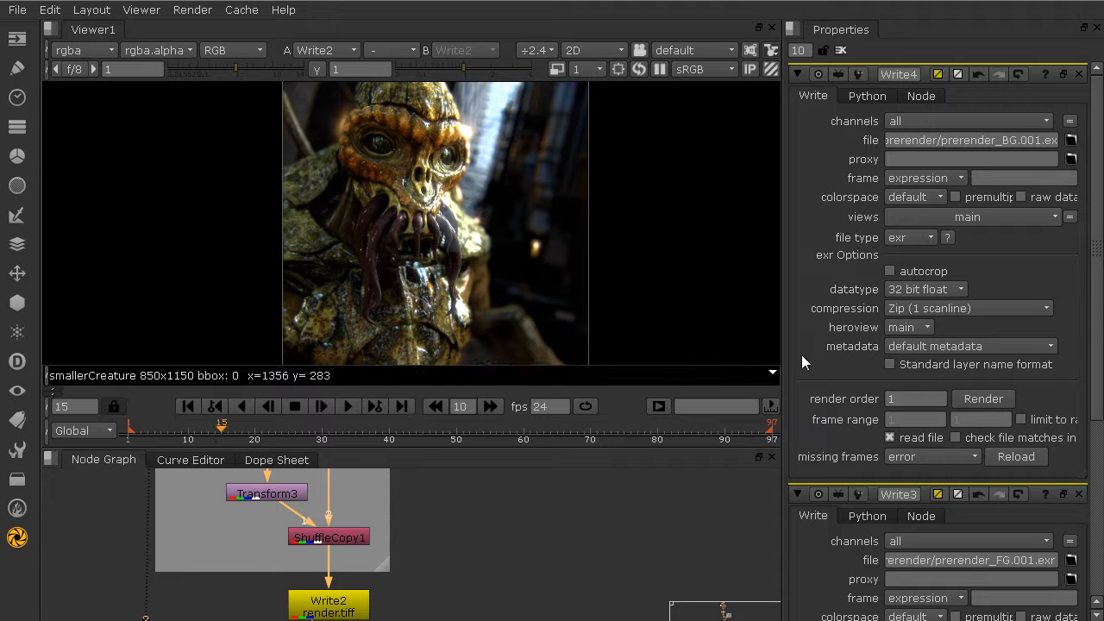
scroll(488, 521, "down", 5)
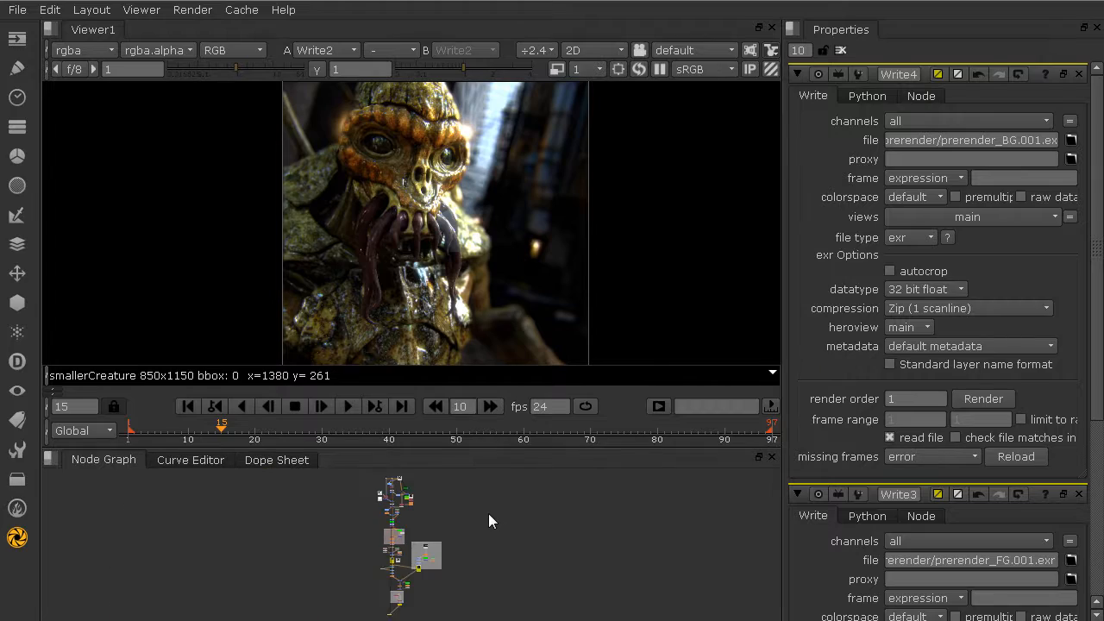